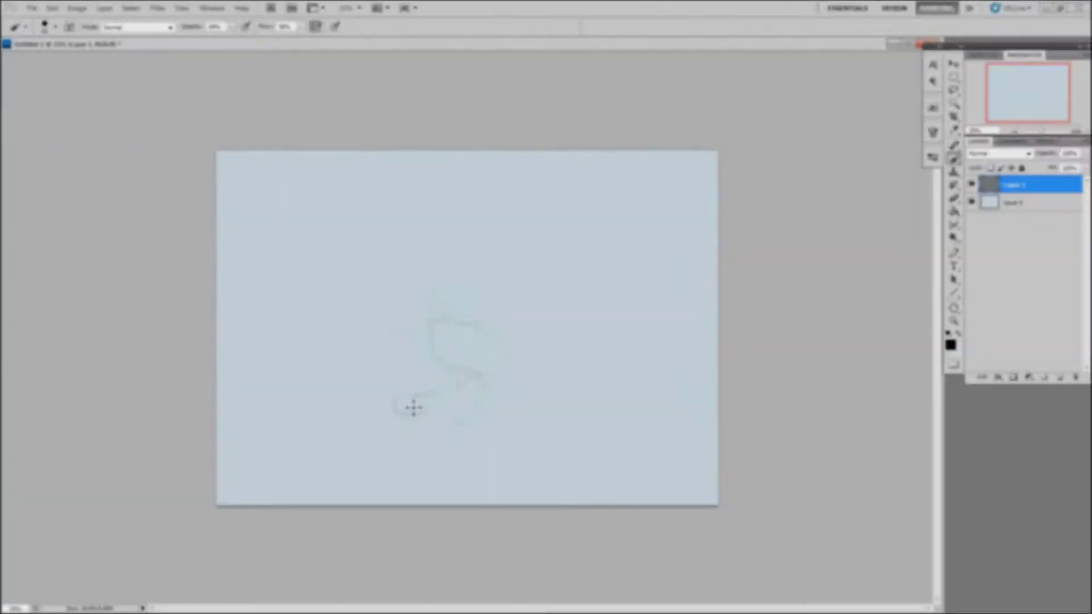
- Sketch the bird's head, wing, body, tail and clawed leg in rough strokes on Layer 1
left_click_drag(415, 408, 467, 391)
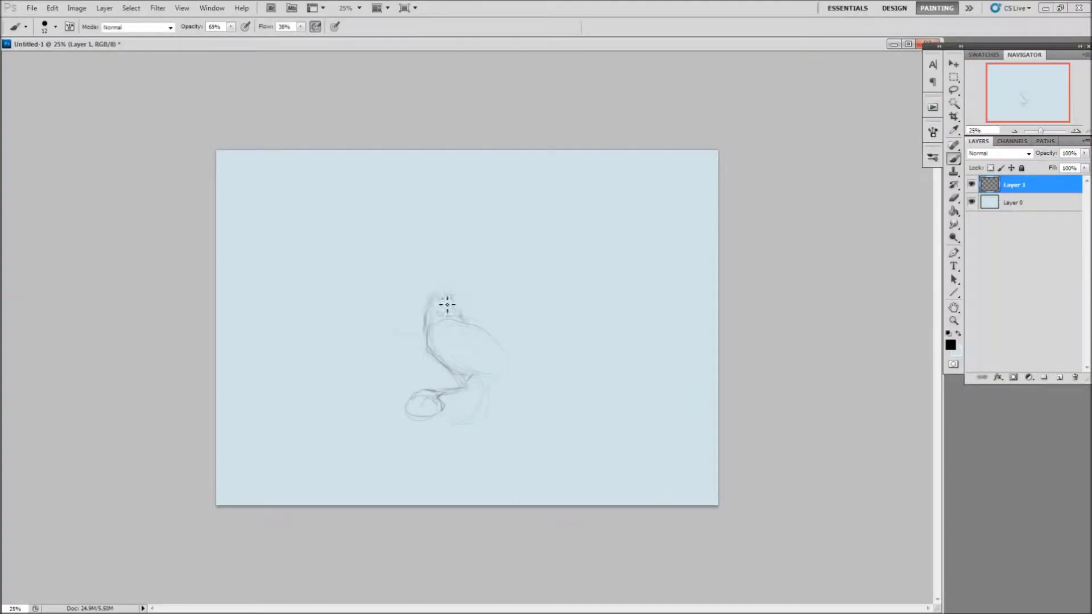
mouse_move(478, 351)
left_mouse_down()
mouse_move(558, 356)
mouse_move(556, 383)
mouse_move(499, 361)
left_mouse_up()
left_click_drag(427, 336, 392, 327)
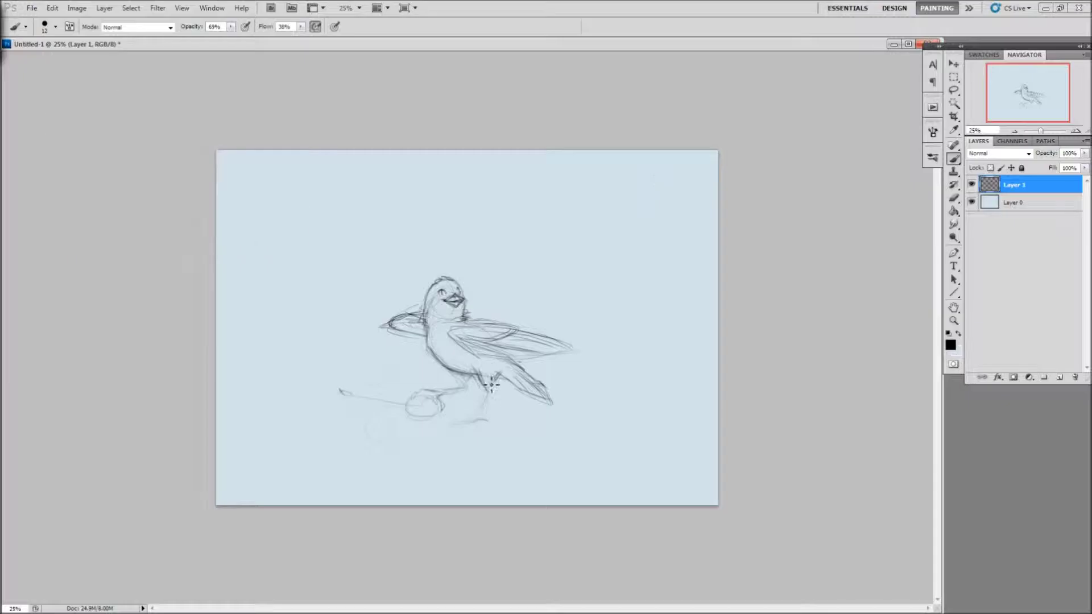
left_click_drag(496, 376, 496, 422)
- Adjust the sketched head and lengthen the wing to the right with new strokes
right_click(462, 293)
key("Escape")
left_click_drag(461, 327, 591, 359)
left_click_drag(455, 347, 607, 355)
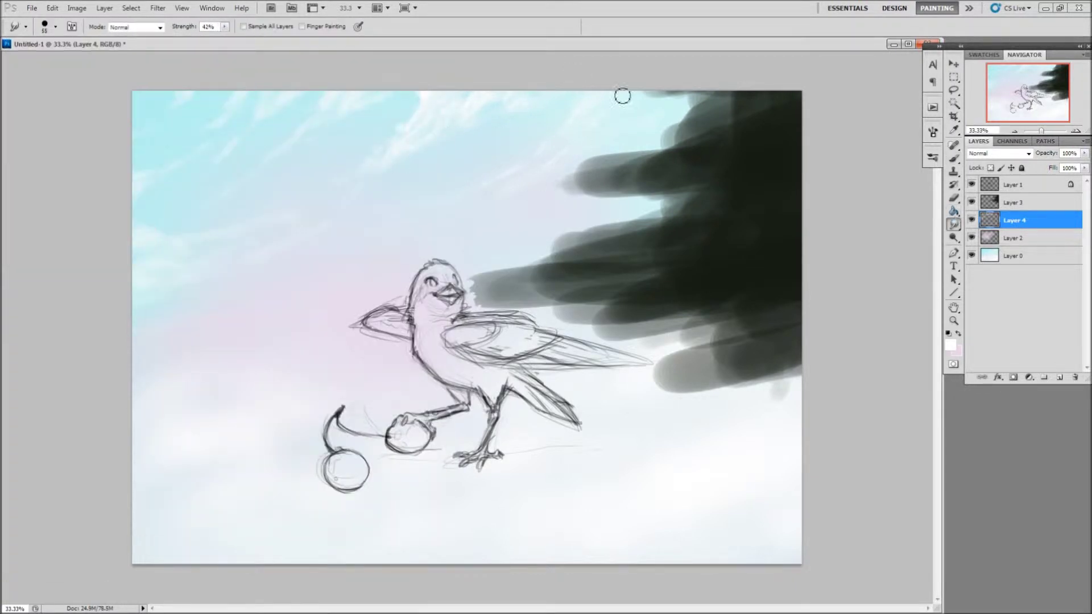
- Smudge the painted sky and crop the canvas to a shorter, wider frame
key("r")
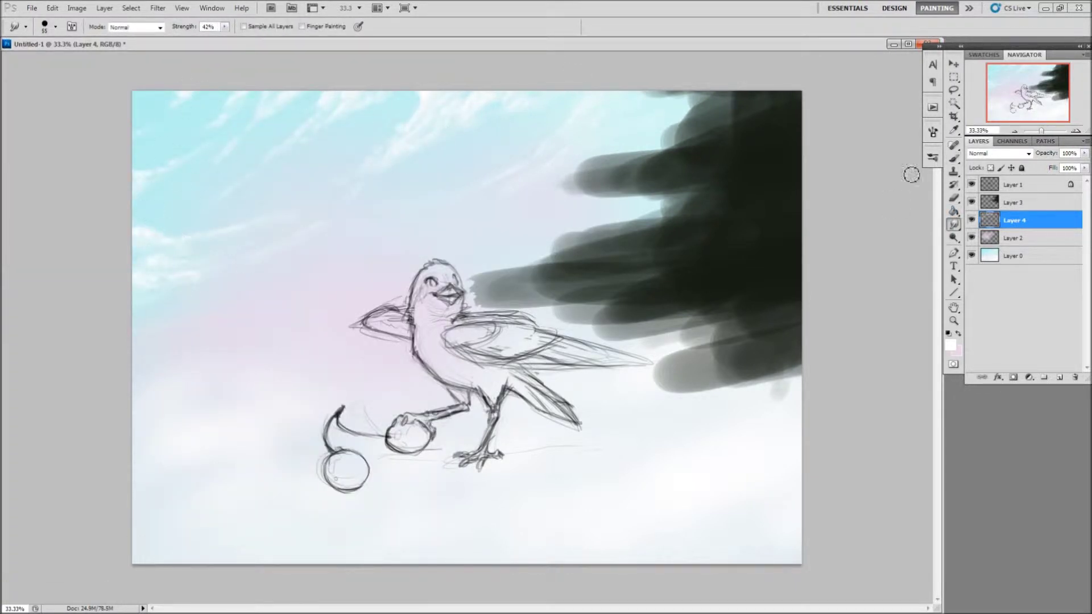
left_click(954, 117)
key("Return")
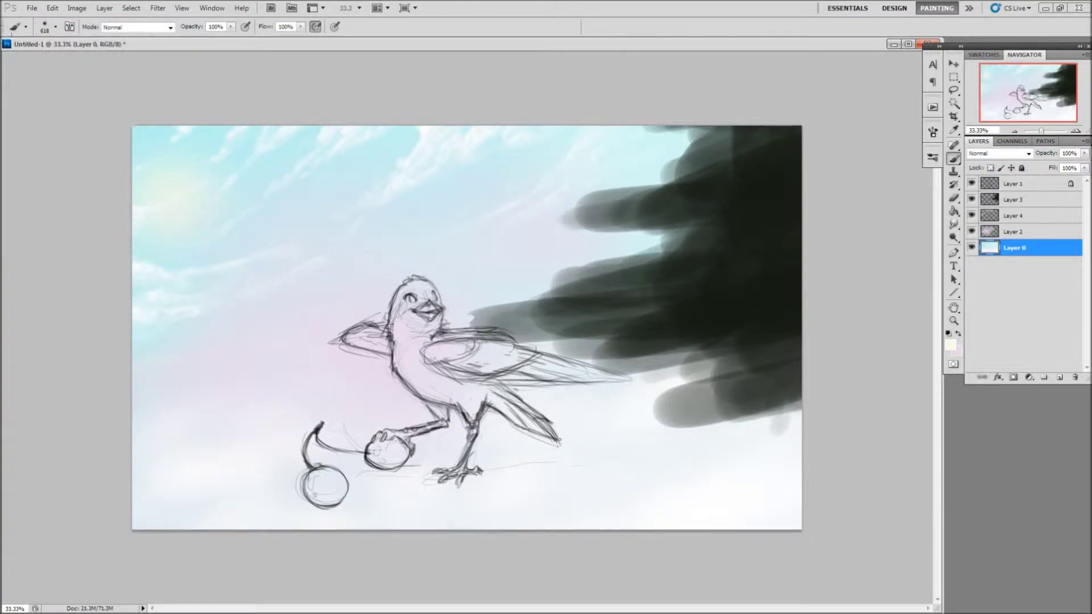
- Paint the bird's tail and chest light grey on the birdc layer, leaving pink tips
key("ctrl+shift+x")
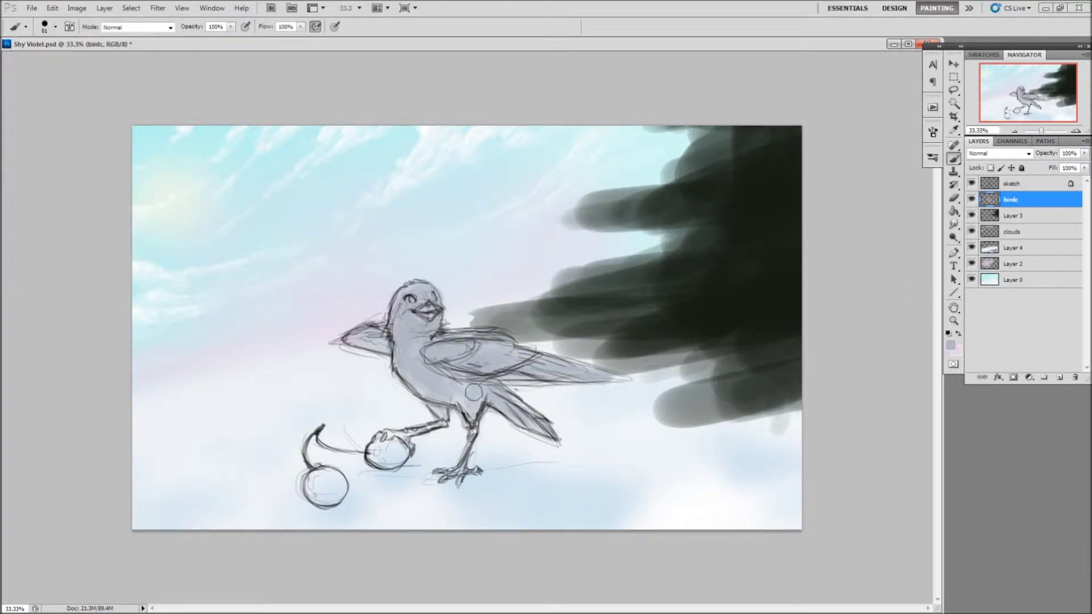
left_click_drag(584, 374, 512, 376)
left_click_drag(432, 342, 405, 365)
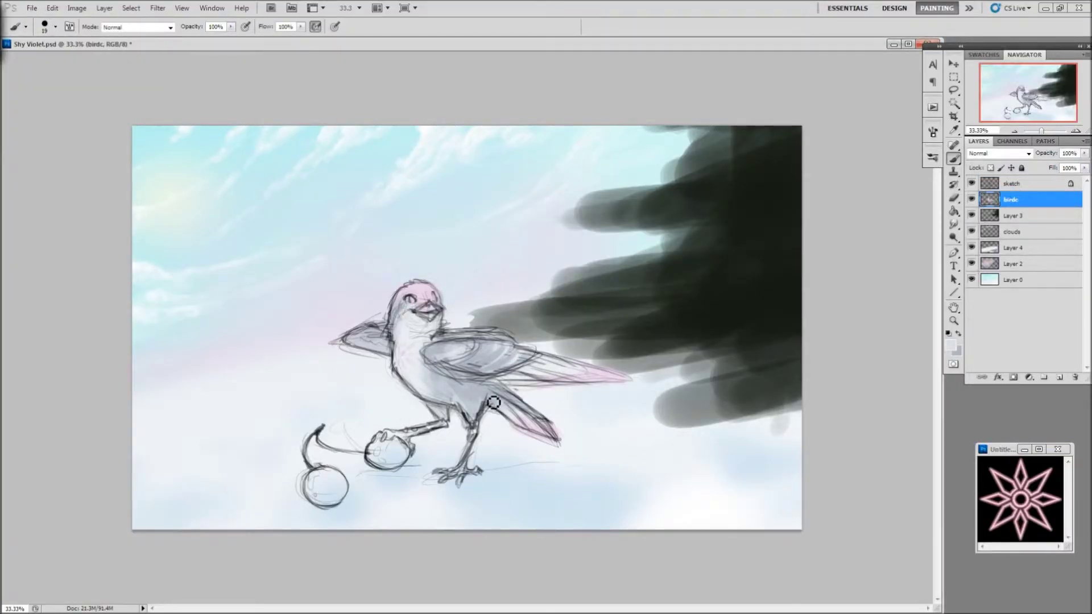
key("ctrl+shift+alt+n")
- Paint both cherries red on Layer 5 and shade them darker with locked transparency
left_click(56, 27)
left_click_drag(313, 481, 339, 495)
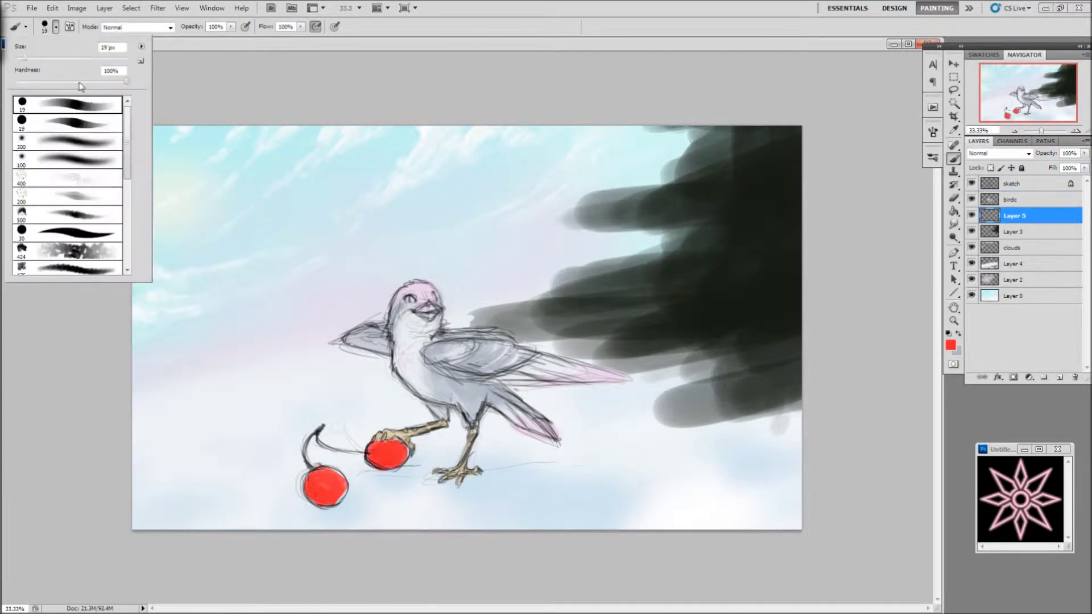
left_click_drag(376, 449, 401, 458)
key("slash")
left_click_drag(310, 489, 335, 495)
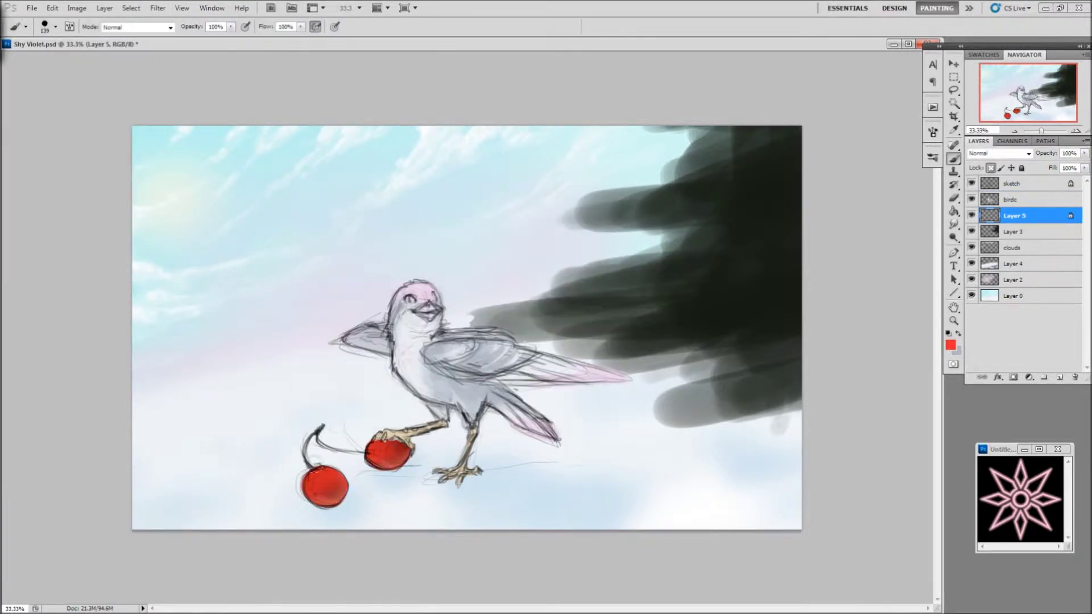
- Return to the birdc layer with transparency unlocked to tint the legs and feet tan
left_click(993, 201)
key("slash")
key("e")
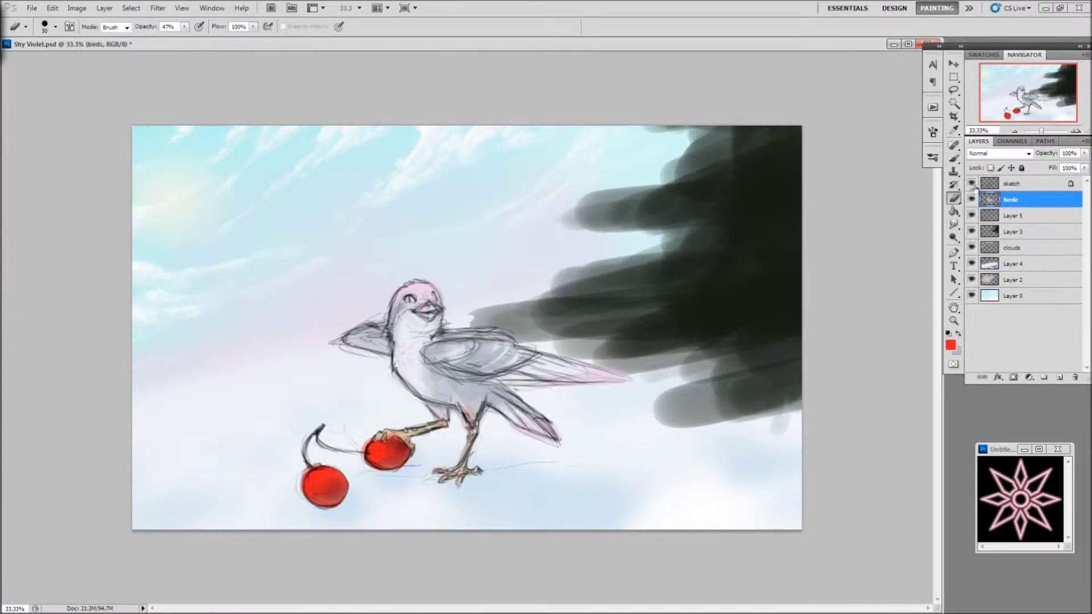
key("b")
key("ctrl+plus")
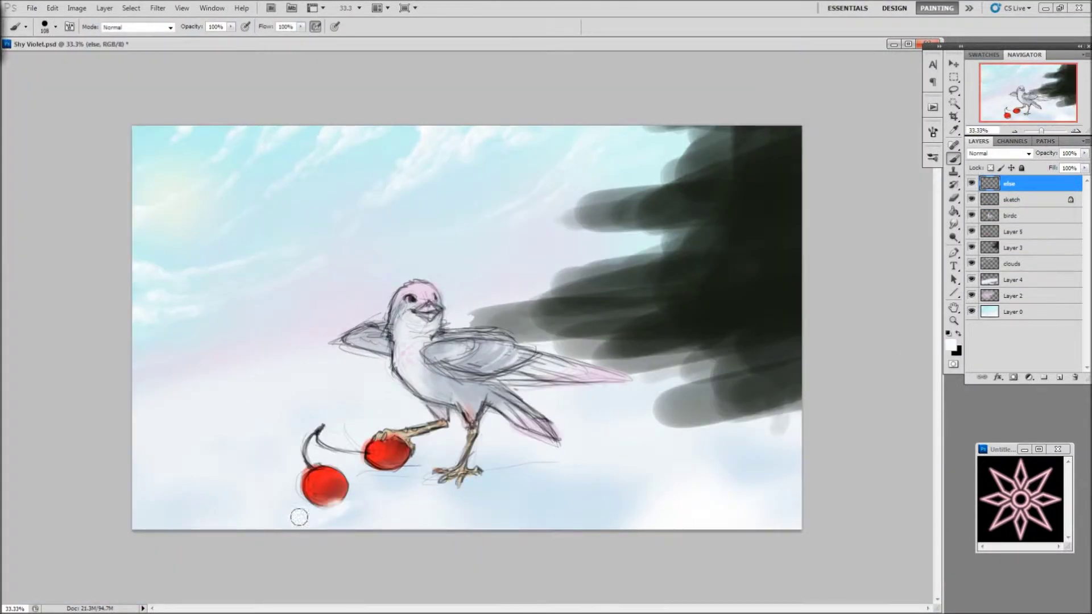
- Paint white snow around the cherries, the bird's foot and the lower-left ground
key("b")
left_click_drag(341, 507, 392, 466)
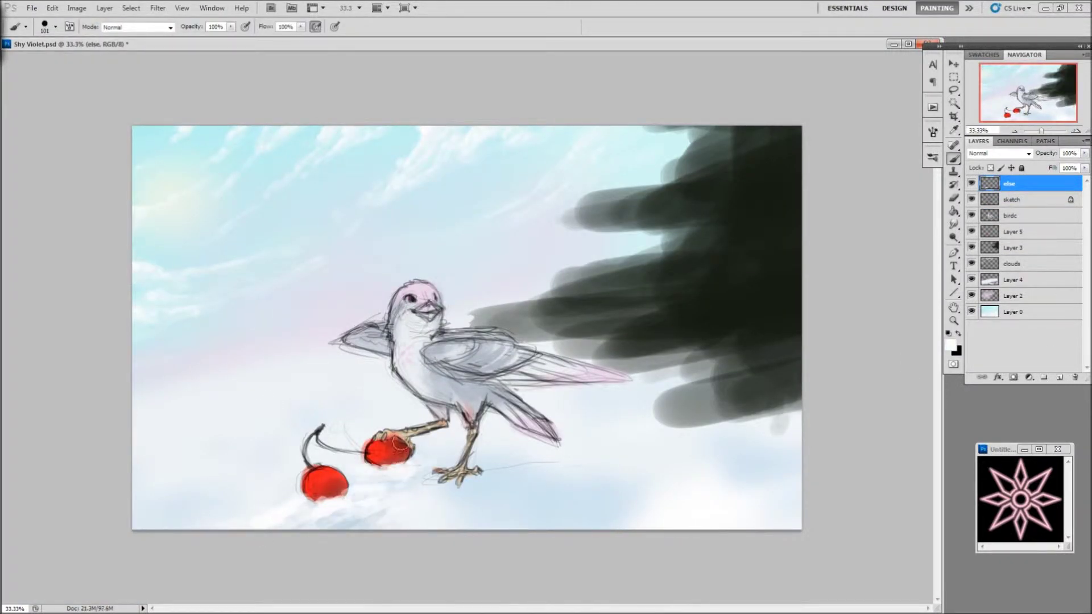
left_click_drag(239, 490, 151, 516)
key("b")
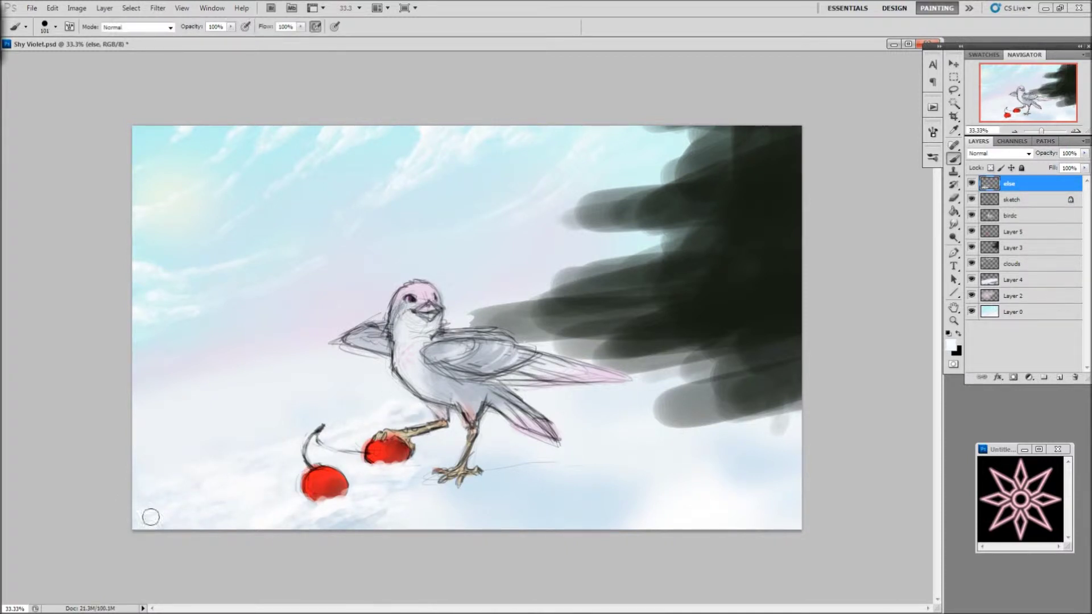
mouse_move(793, 431)
left_mouse_down()
mouse_move(516, 475)
mouse_move(418, 530)
left_mouse_up()
left_click_drag(223, 408, 182, 452)
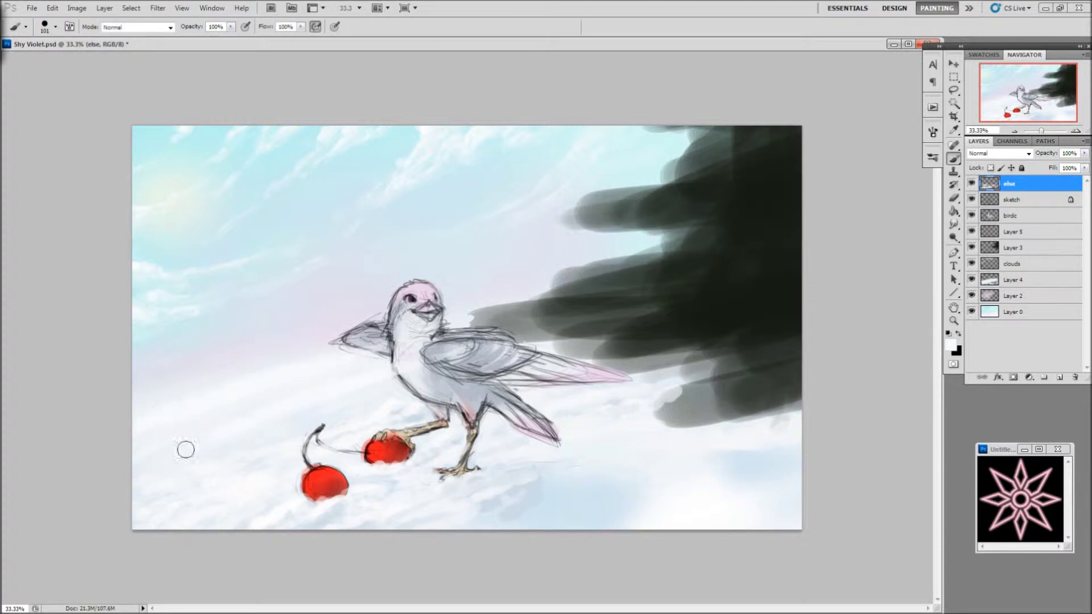
- With a larger brush, paint snow across the lower-right ground and grey-blue snow under the trees
key("e")
key("b")
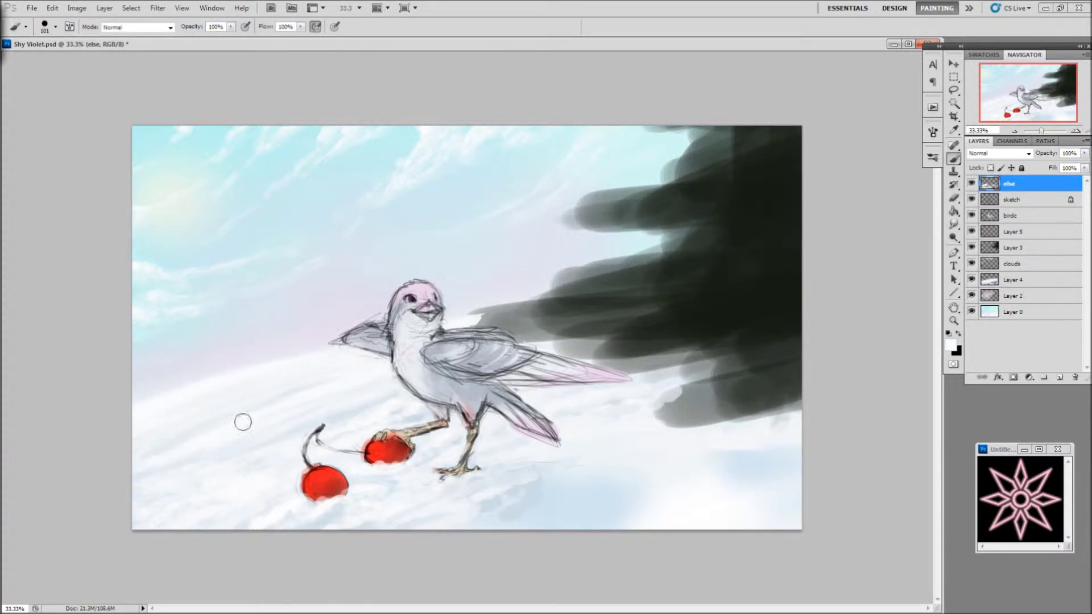
key("bracketright")
key("bracketright")
key("bracketright")
left_click_drag(516, 456, 739, 433)
mouse_move(655, 495)
left_mouse_down()
mouse_move(772, 452)
mouse_move(653, 446)
mouse_move(658, 476)
mouse_move(565, 523)
mouse_move(709, 419)
left_mouse_up()
- Add a new glow layer set to Vivid Light blending
key("ctrl+shift+alt+n")
left_click(387, 449, "alt")
left_click(1000, 153)
- Paint a red glow around the berries on the Vivid Light layer, then hide it
left_click(990, 310)
left_click_drag(319, 501, 429, 449)
left_click(971, 184)
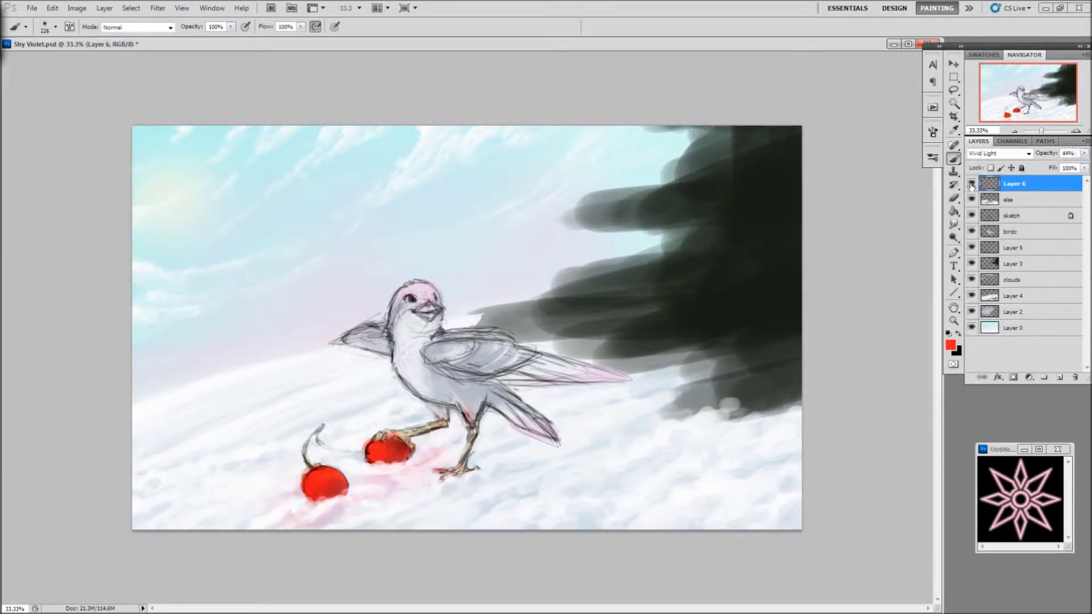
- Add Layer 7 with red splotches at the berries, try Darken, settle on Normal at 20%, then hide it
key("ctrl+shift+alt+n")
left_click(56, 26)
left_click_drag(279, 512, 450, 449)
left_click(1000, 153)
left_click(1005, 156)
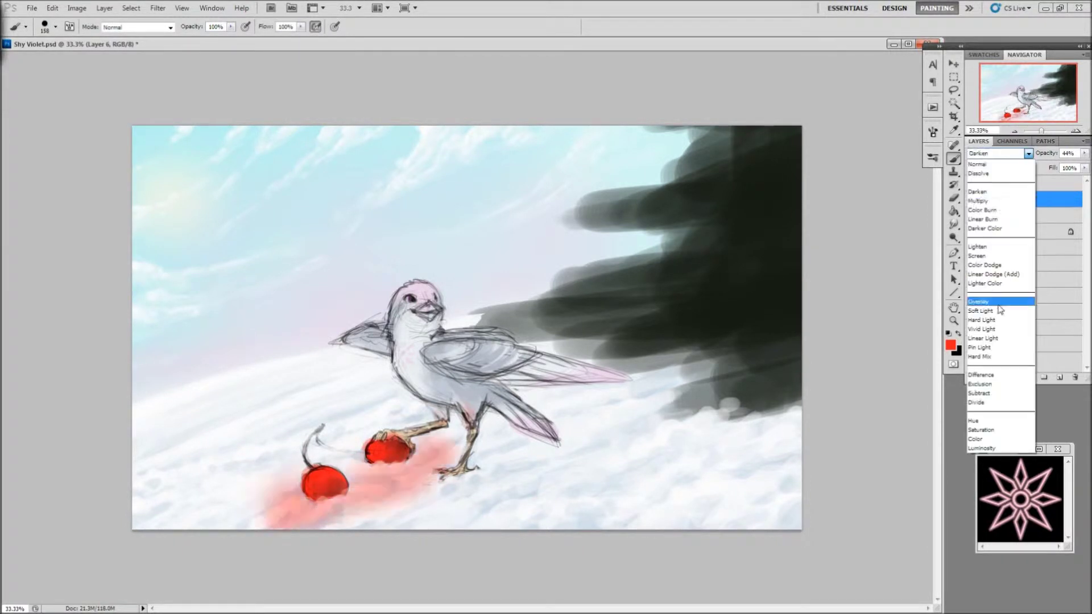
key("e")
left_click(972, 200)
left_click_drag(1085, 153, 1040, 167)
left_click(972, 184)
- On the else snow layer, set a small brush at 70% flow with white paint
left_click(1018, 216)
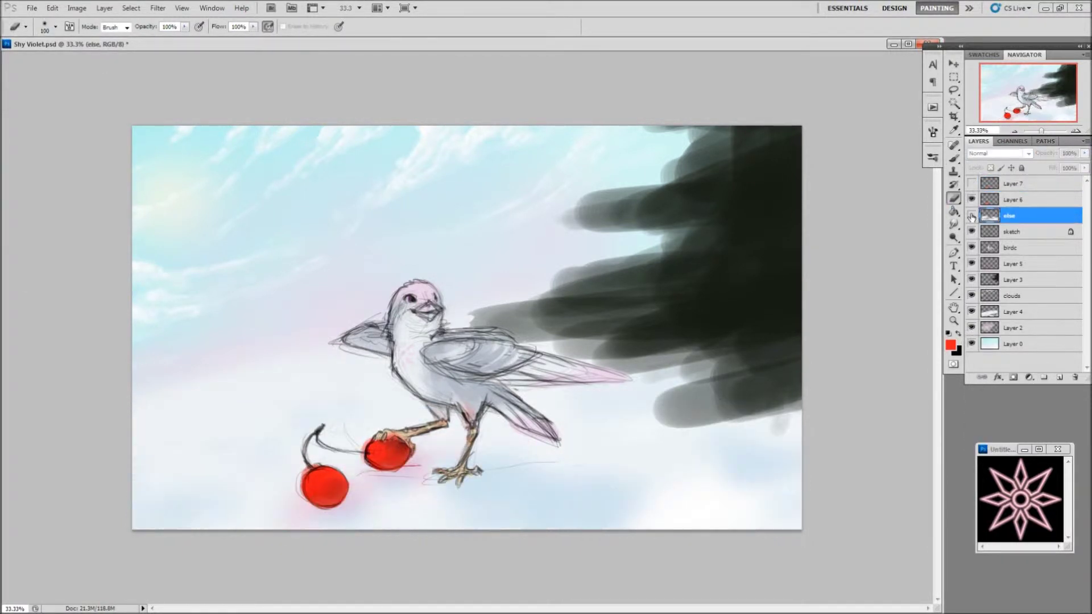
key("b")
left_click(438, 460, "alt")
key("0")
key("shift+7")
left_click(373, 490, "alt")
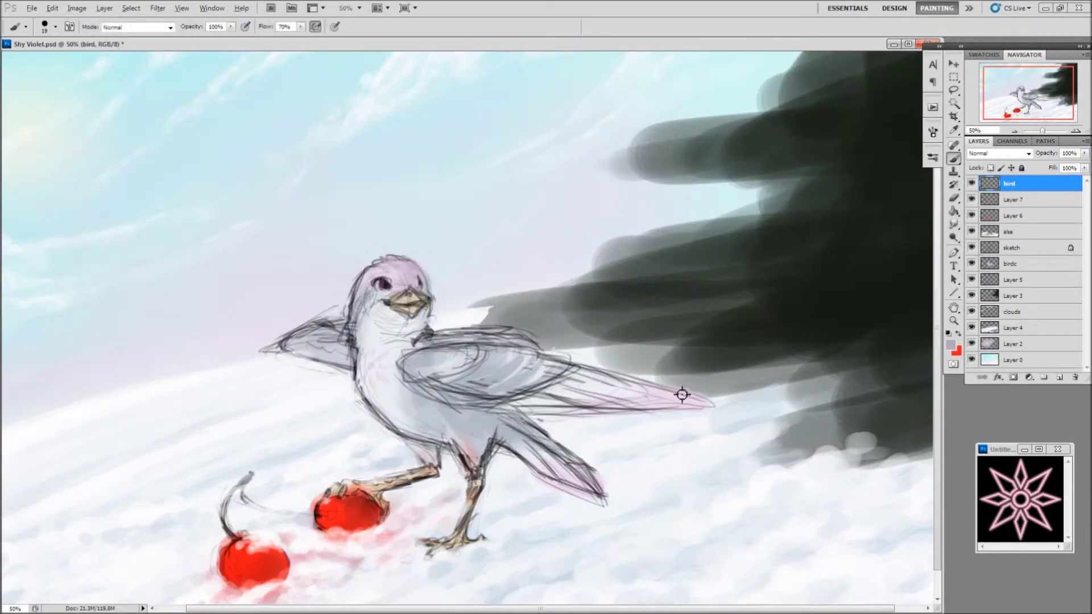
- Erase sketch lines on the head and left wing, then pick a tan matching the beak
key("e")
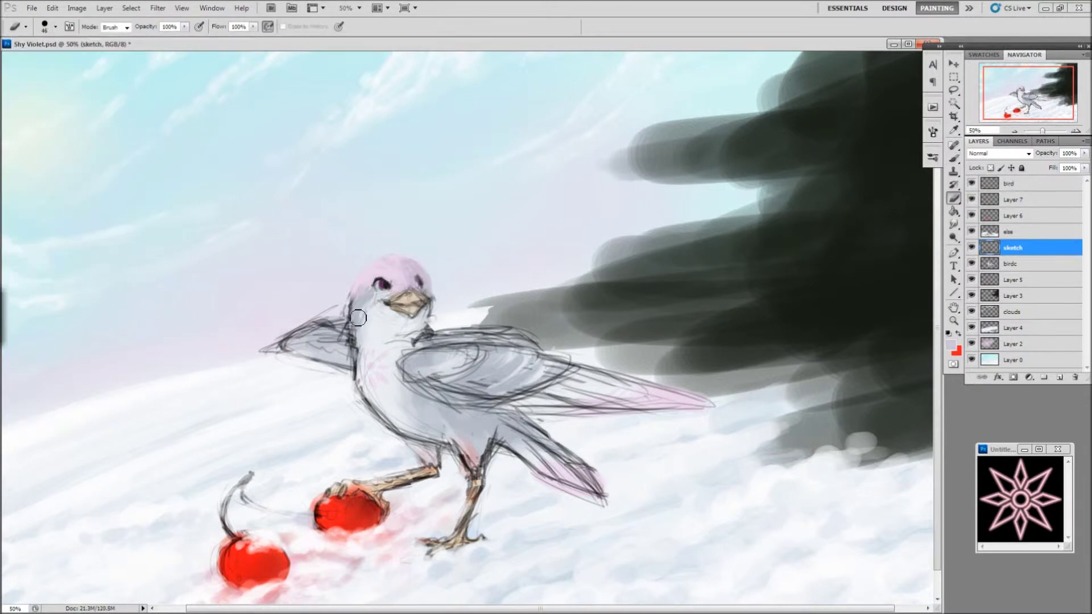
left_click_drag(415, 265, 439, 280)
key("b")
left_click(373, 269, "alt")
key("e")
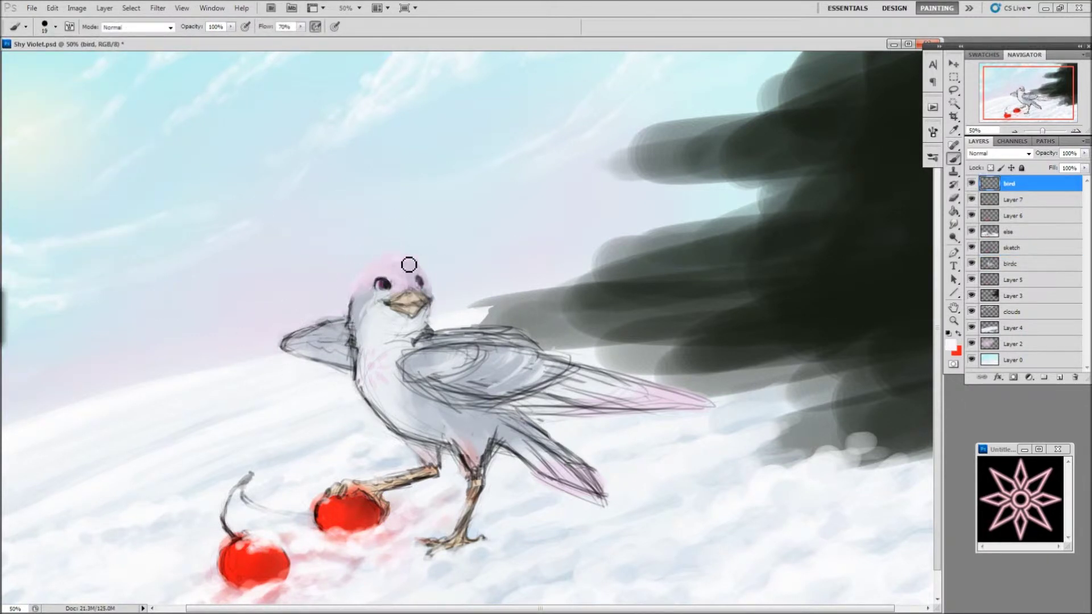
left_click(951, 345)
left_click(430, 299)
key("Return")
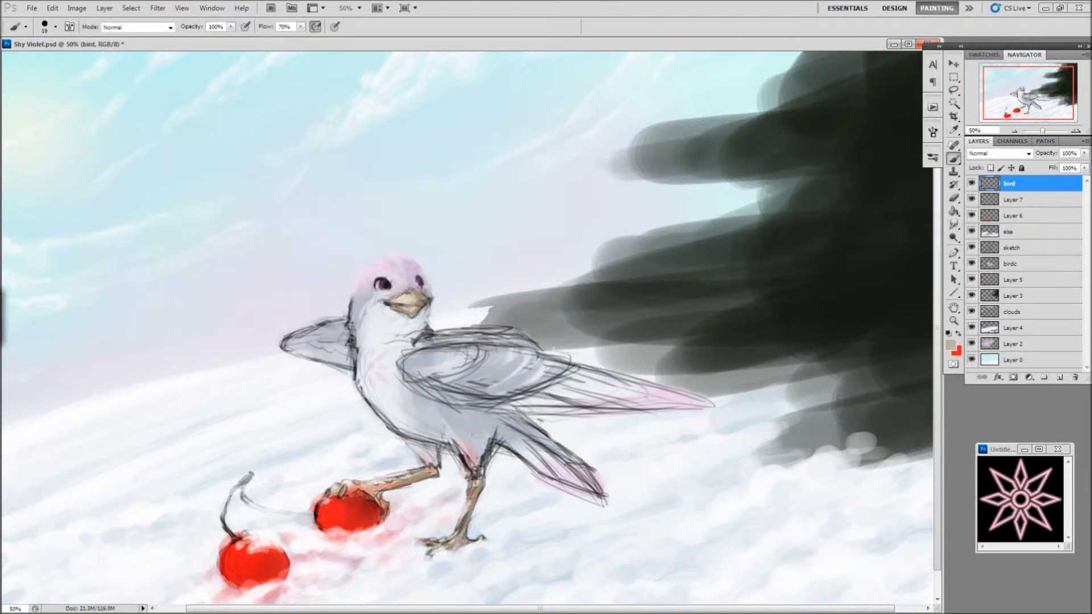
- Paint the left wing grey then lighter, fading the sketch layer to 61% opacity
left_click_drag(349, 362, 344, 325)
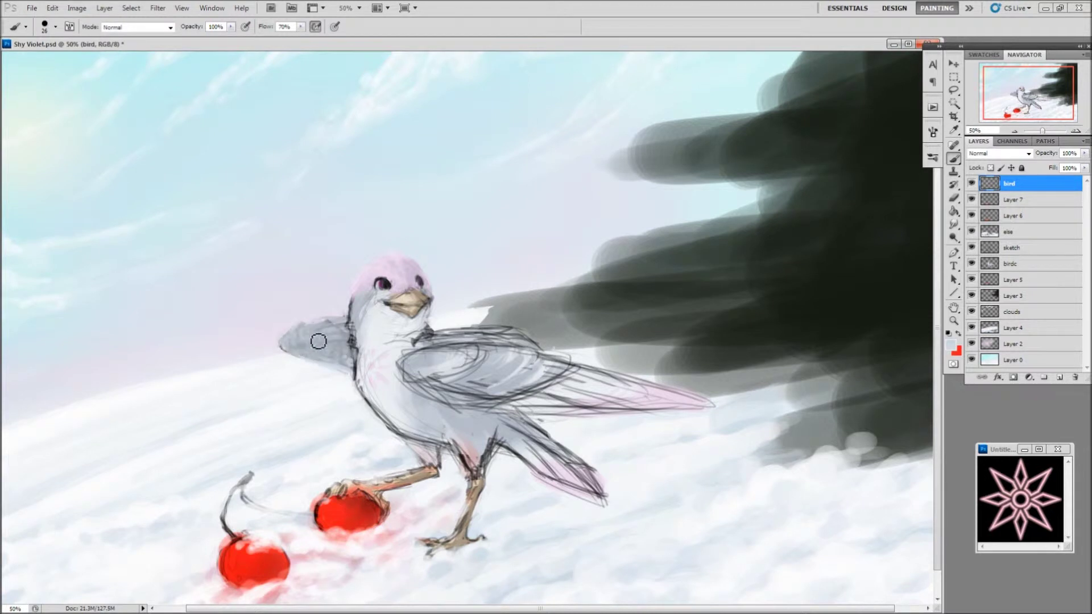
left_click(951, 345)
key("Return")
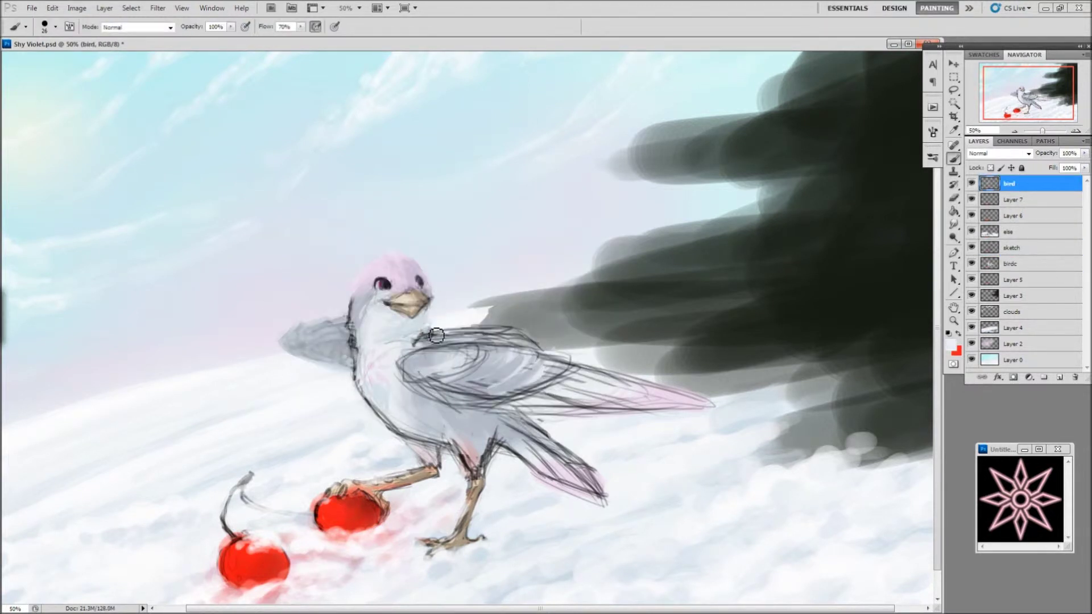
key("alt+bracketleft")
key("alt+bracketleft")
key("alt+bracketleft")
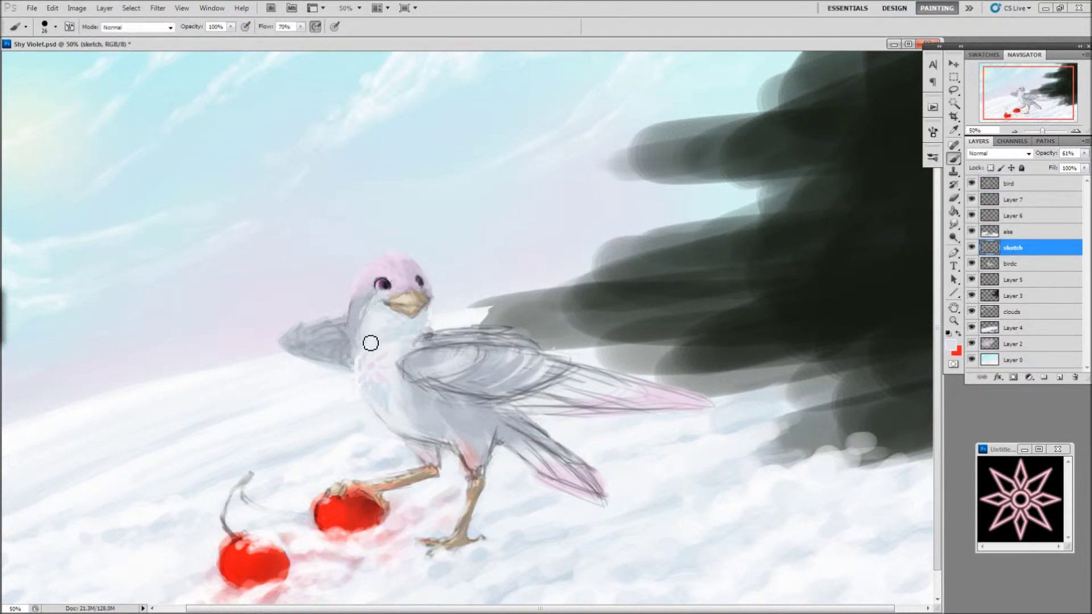
key("alt+bracketright")
key("alt+bracketright")
key("alt+bracketright")
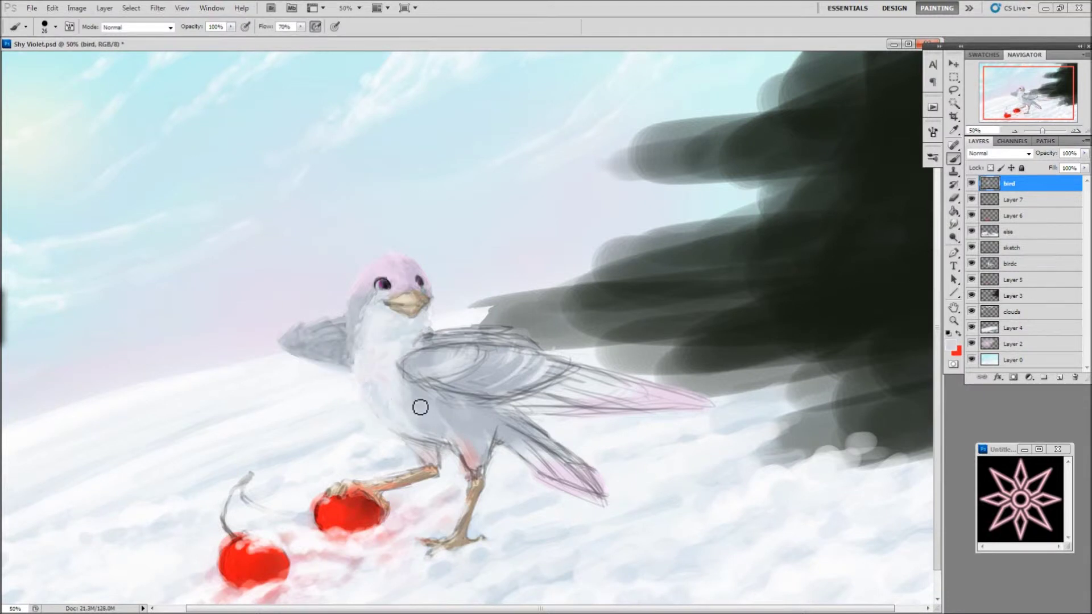
left_click_drag(320, 341, 336, 359)
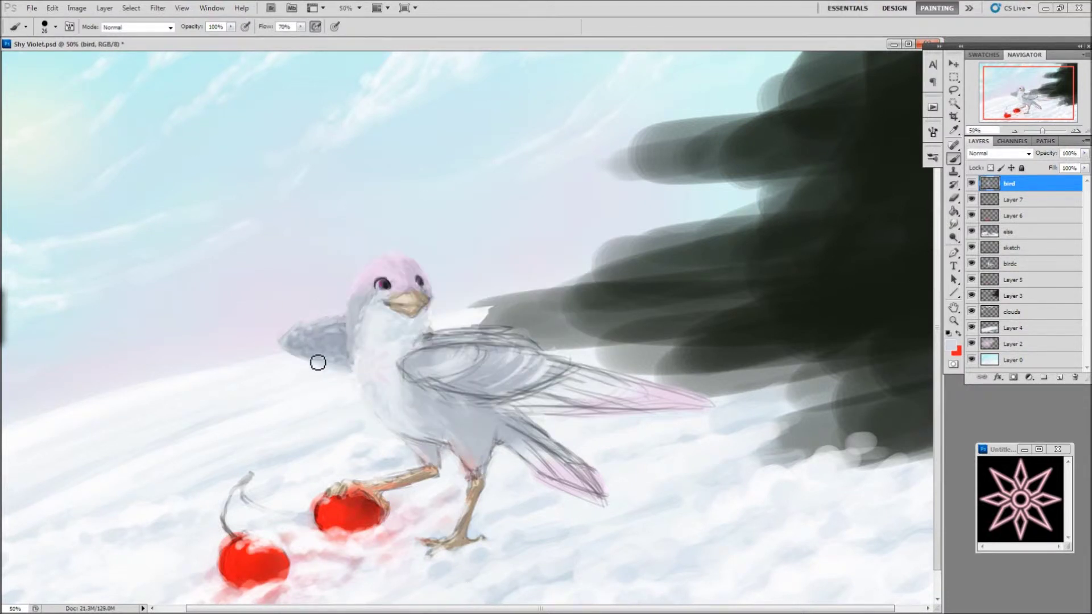
left_click(319, 239)
key("Return")
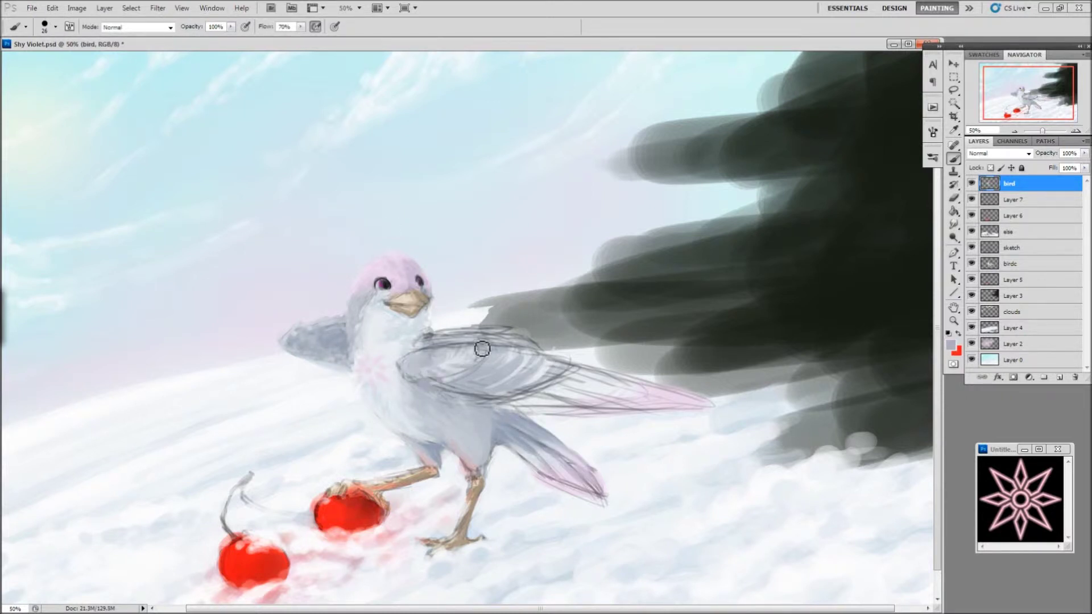
left_click(959, 336)
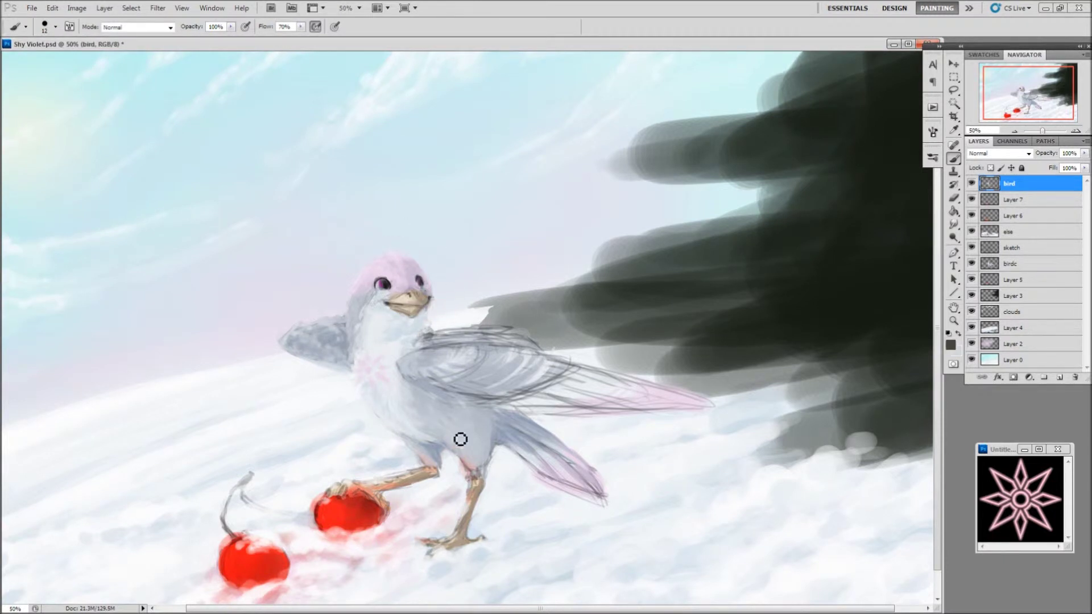
- Erase the sketch lines near the tail so they become fainter
key("alt+bracketleft")
key("alt+bracketleft")
key("alt+bracketleft")
key("e")
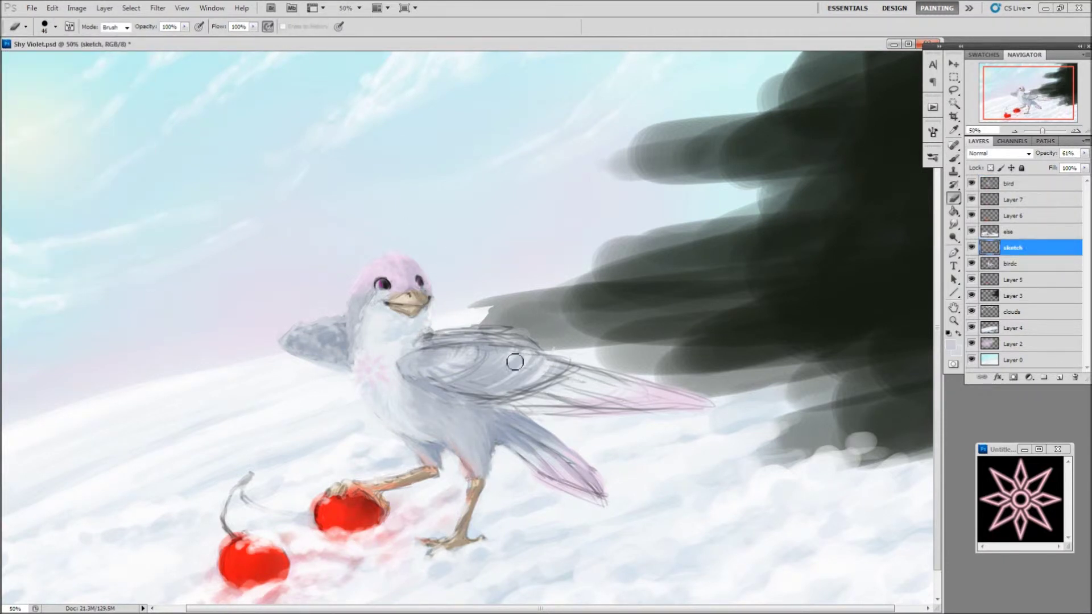
key("b")
key("alt+bracketright")
key("alt+bracketright")
key("alt+bracketright")
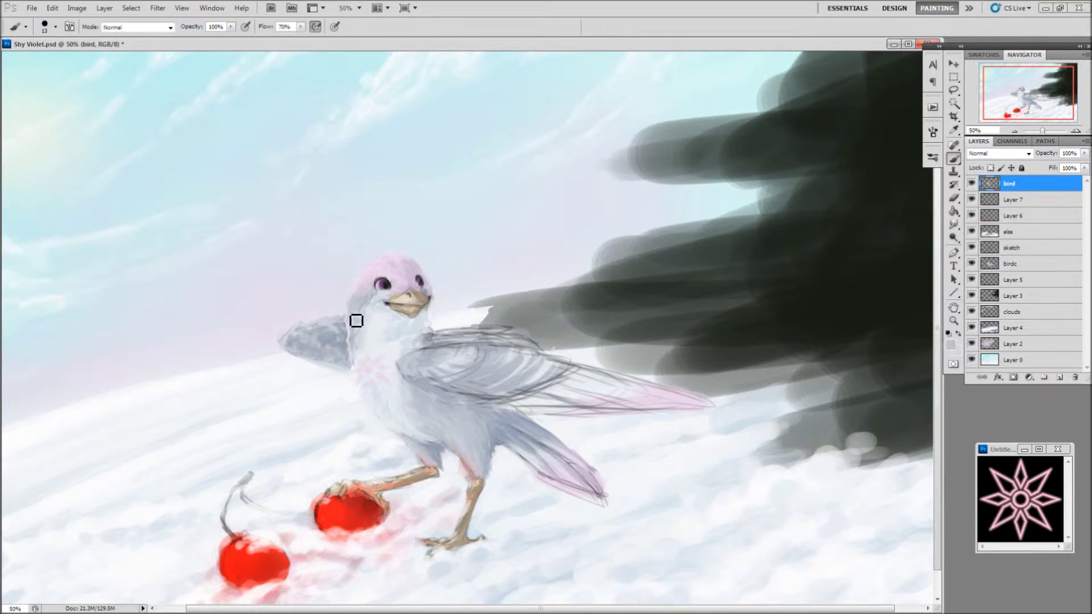
key("alt+bracketleft")
key("alt+bracketleft")
key("alt+bracketleft")
key("e")
left_click_drag(541, 472, 678, 419)
key("b")
key("alt+bracketright")
key("alt+bracketright")
key("alt+bracketright")
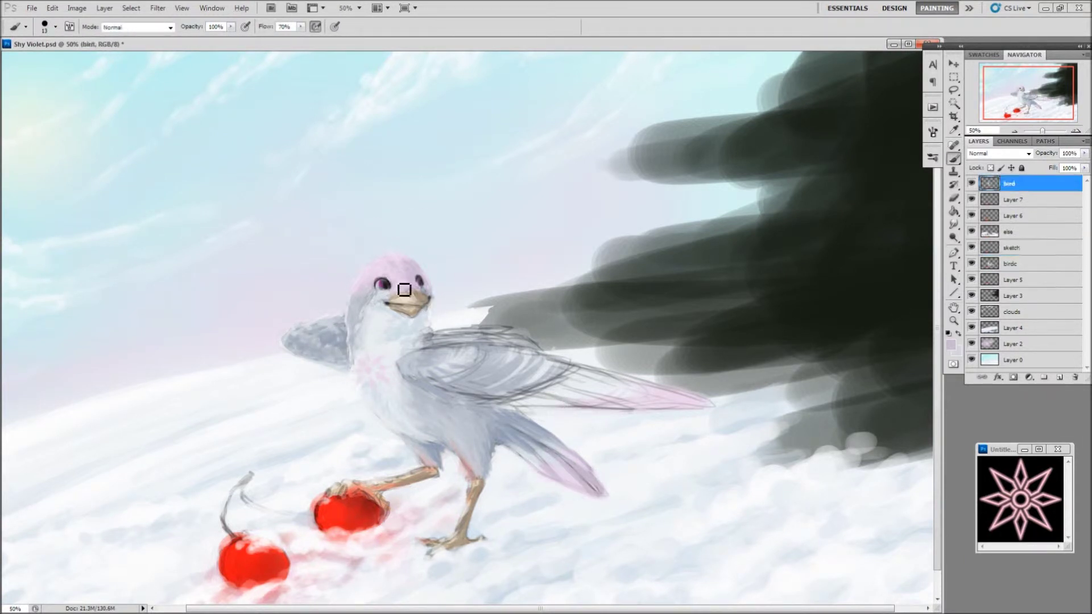
- Paint light blue-grey feather strokes across the upper wing using sampled colours and a size-19 brush
key("alt+bracketleft")
key("alt+bracketleft")
key("alt+bracketleft")
left_click(598, 501, "alt")
key("alt+bracketright")
key("alt+bracketright")
key("alt+bracketright")
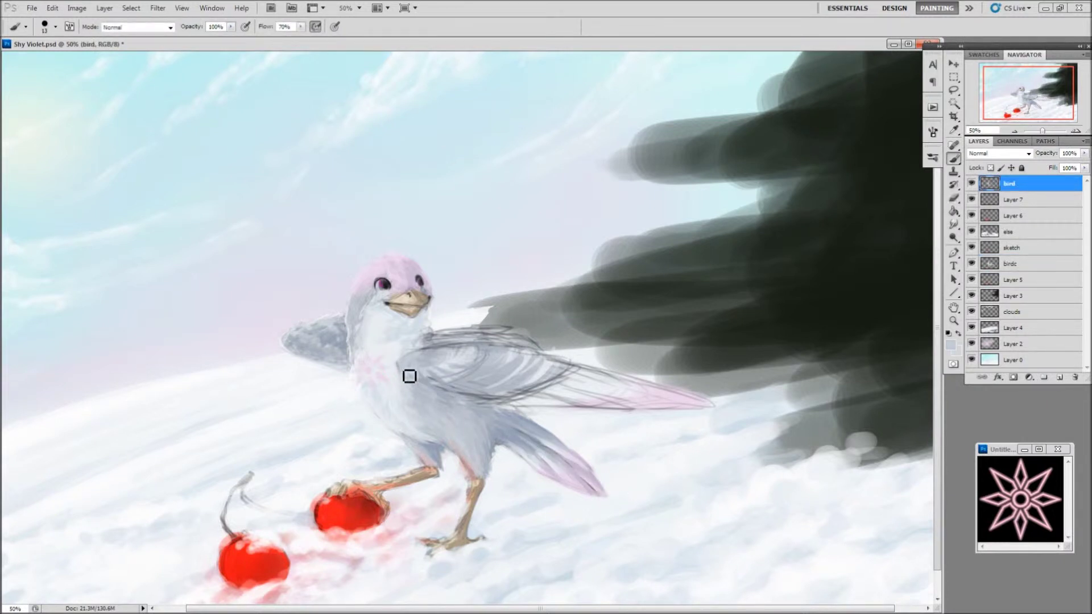
left_click_drag(569, 386, 549, 387)
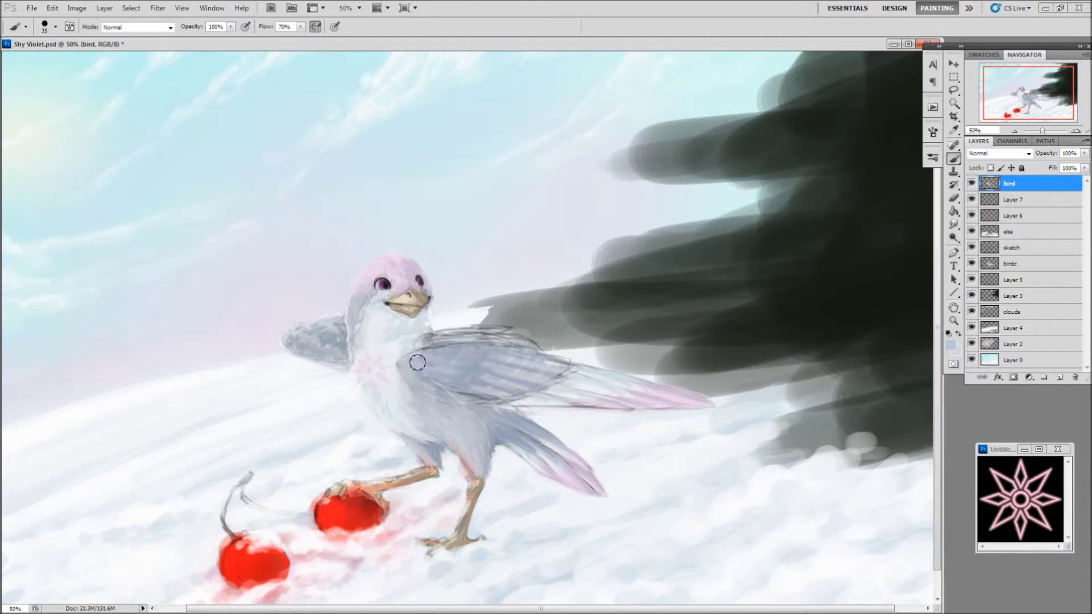
left_click_drag(507, 331, 421, 348)
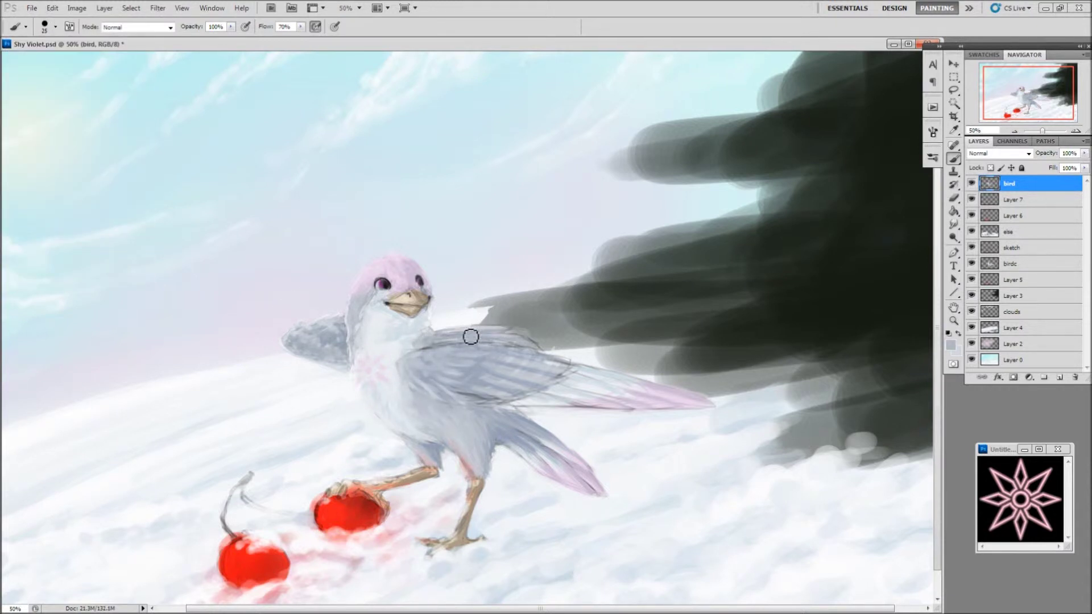
left_click(432, 355, "alt")
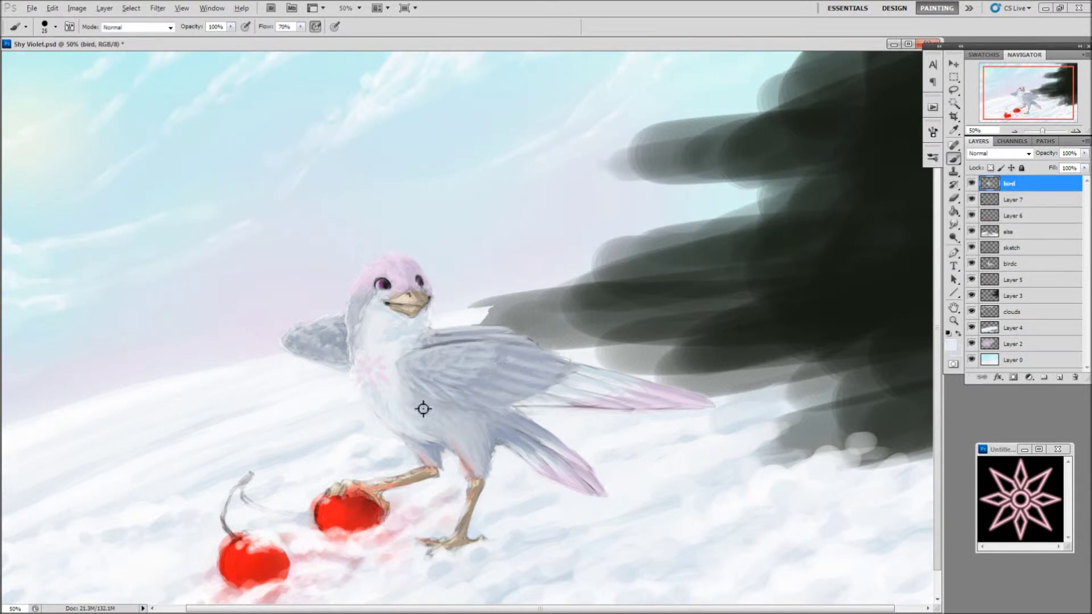
key("comma")
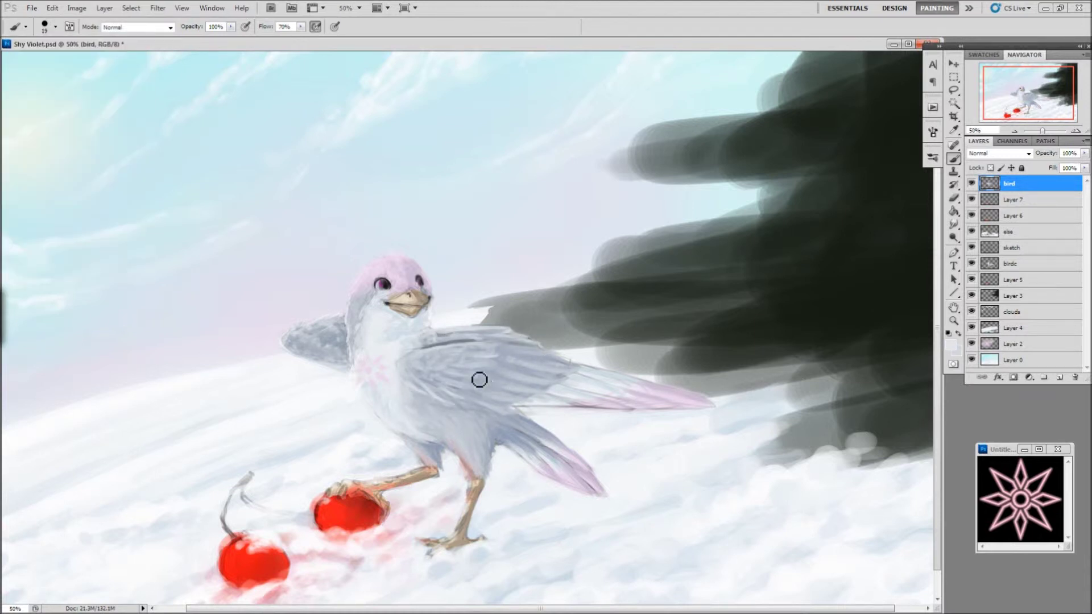
left_click_drag(571, 359, 523, 377)
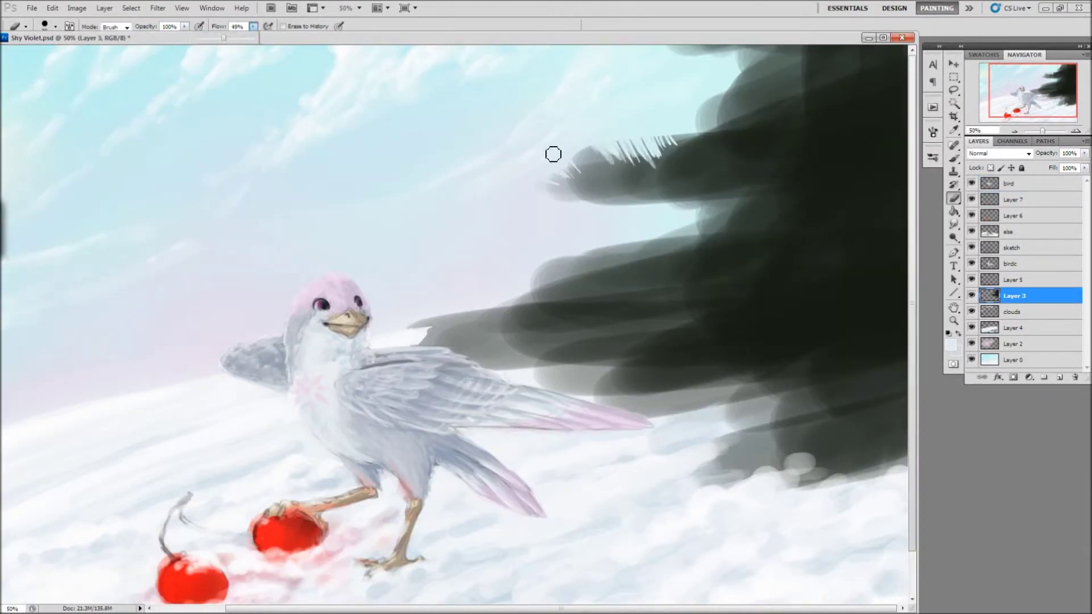
- Erase spiky needle shapes into the dark tree's lower and upper edges on Layer 3
left_click_drag(416, 342, 467, 310)
mouse_move(478, 370)
left_mouse_down()
mouse_move(569, 398)
mouse_move(723, 401)
left_mouse_up()
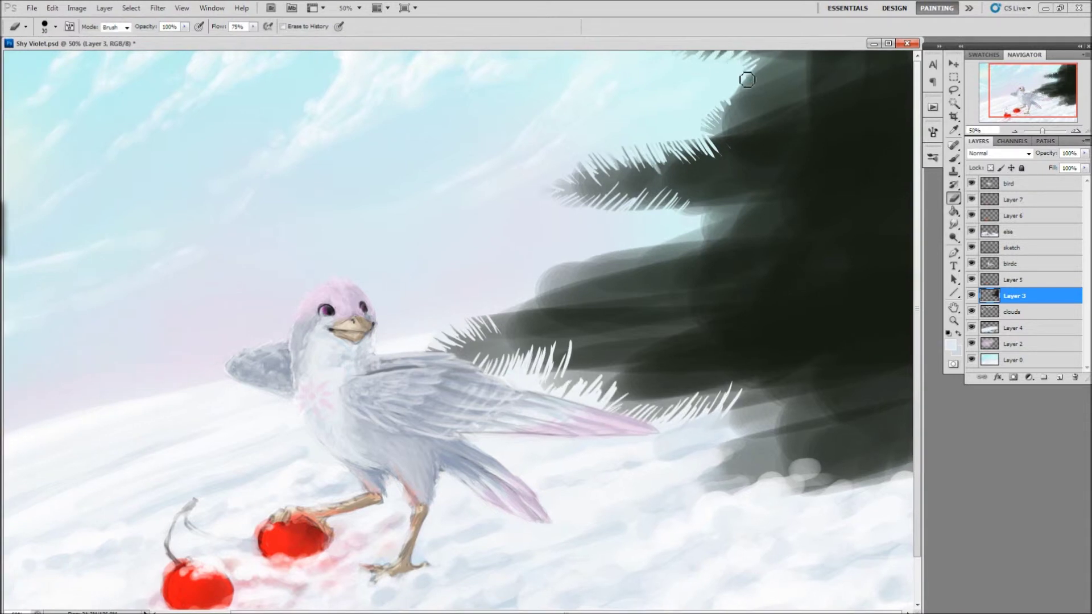
left_click_drag(747, 79, 768, 62)
mouse_move(705, 193)
left_mouse_down()
mouse_move(561, 273)
mouse_move(705, 222)
left_mouse_up()
- On new Layer 8, paint white snow clumps along the upper, right and lower branches
key("ctrl+shift+alt+n")
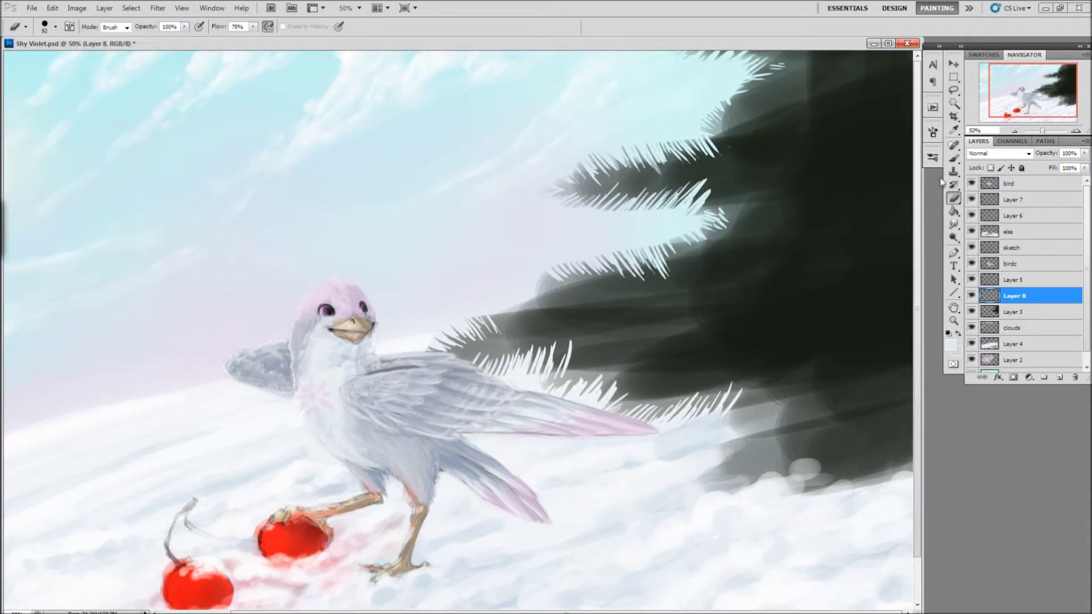
key("b")
left_click_drag(614, 170, 776, 146)
left_click_drag(717, 131, 796, 80)
left_click_drag(739, 233, 779, 205)
left_click_drag(495, 335, 648, 296)
left_click_drag(535, 302, 705, 251)
left_click_drag(905, 114, 831, 140)
left_click_drag(819, 91, 904, 63)
left_click_drag(825, 165, 888, 139)
left_click_drag(791, 307, 904, 244)
left_click_drag(648, 364, 762, 308)
left_click_drag(813, 381, 911, 341)
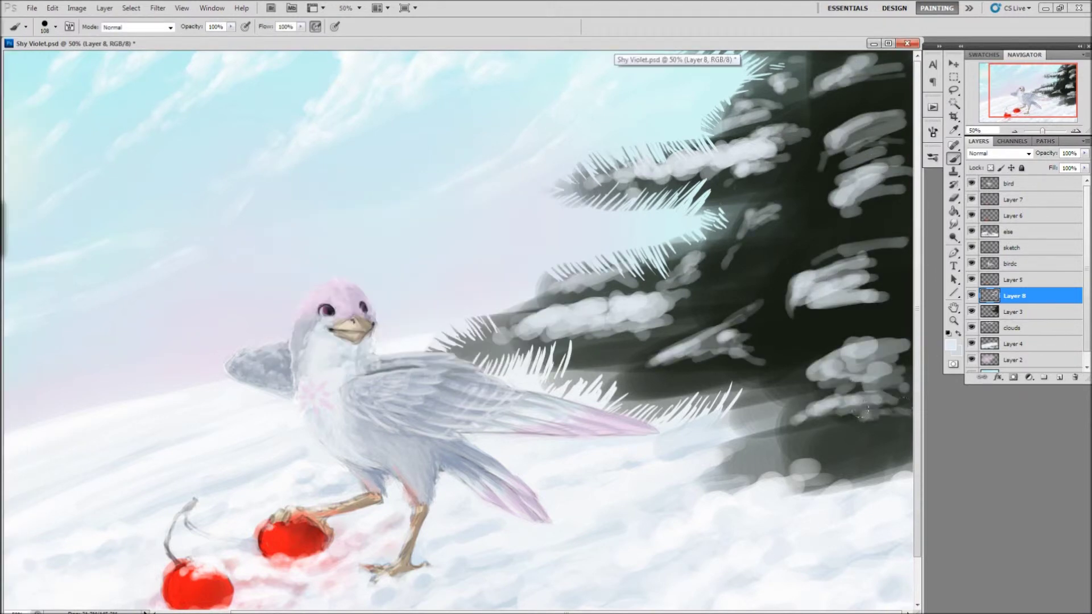
left_click_drag(575, 370, 632, 332)
- Carve needle shapes into the dark lower tree on Layer 3
key("alt+bracketleft")
key("e")
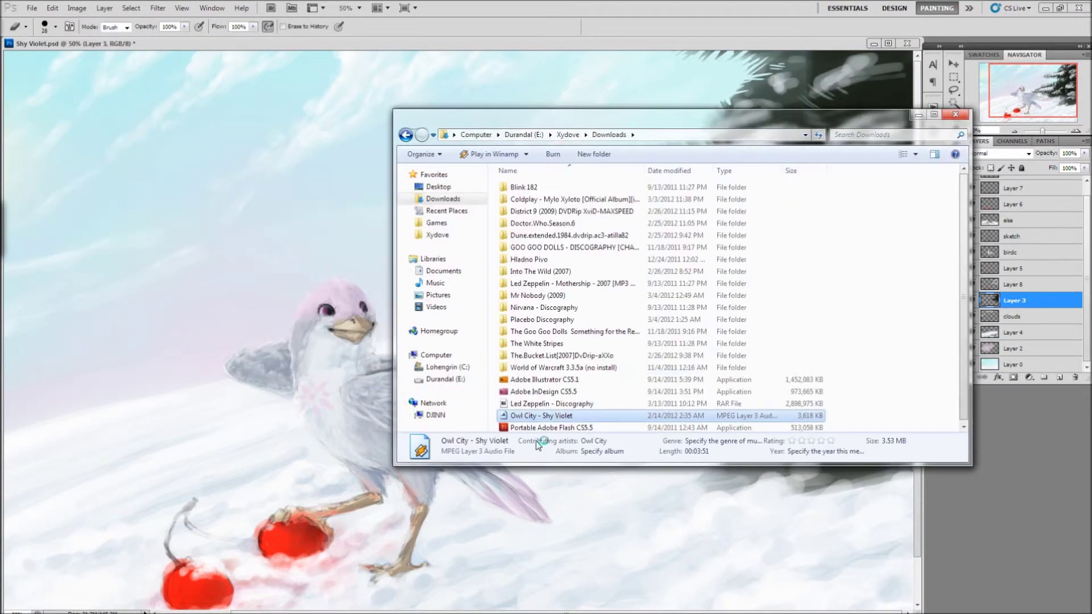
left_click_drag(870, 480, 910, 444)
left_click_drag(720, 472, 780, 409)
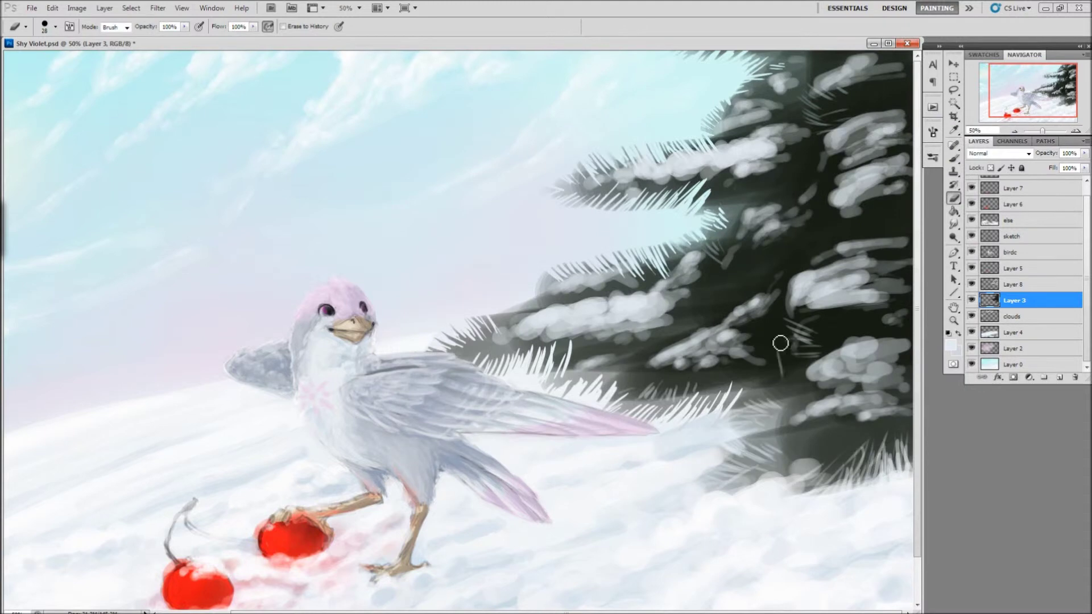
key("ctrl+shift+alt+n")
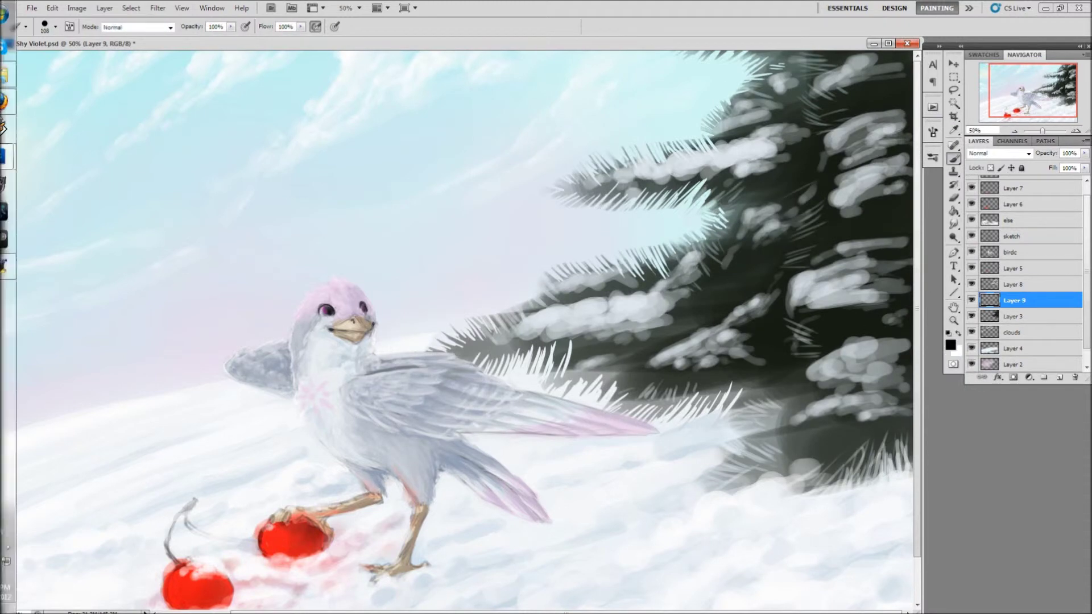
- Paint dark needle strokes across the fir and its lower boughs on Layer 9
left_click(950, 345)
key("Return")
key("b")
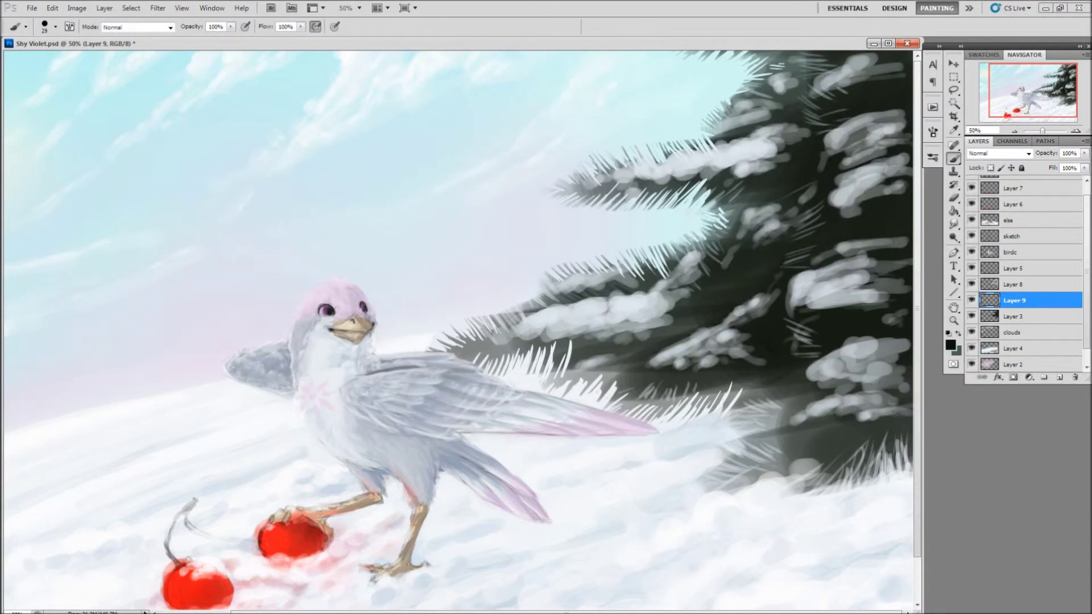
mouse_move(683, 186)
left_mouse_down()
mouse_move(872, 109)
mouse_move(598, 349)
mouse_move(658, 365)
mouse_move(872, 312)
left_mouse_up()
left_click_drag(758, 378, 853, 433)
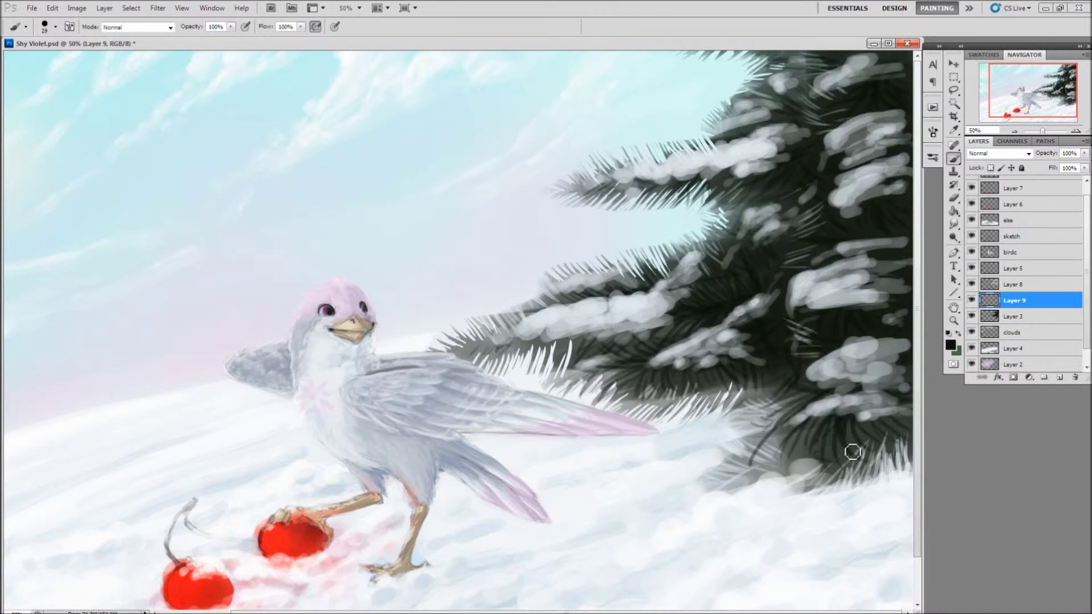
key("e")
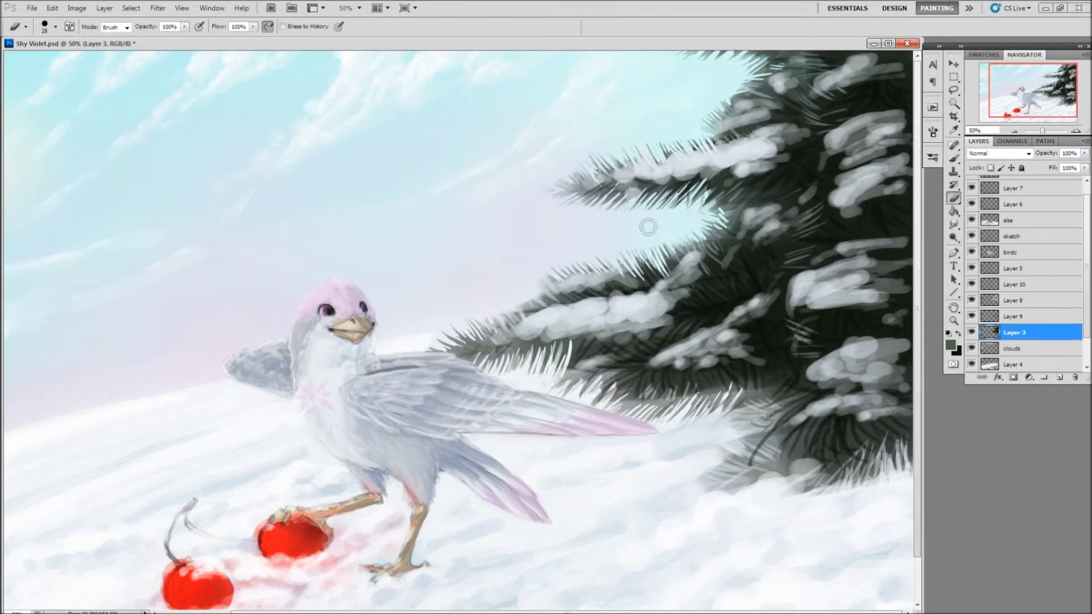
key("b")
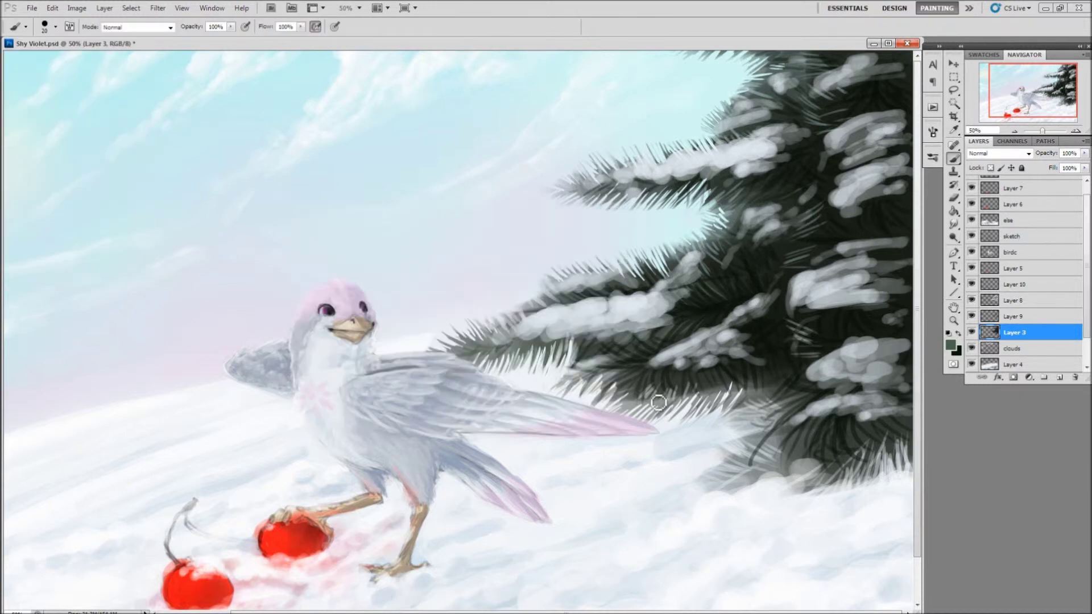
key("alt+bracketright")
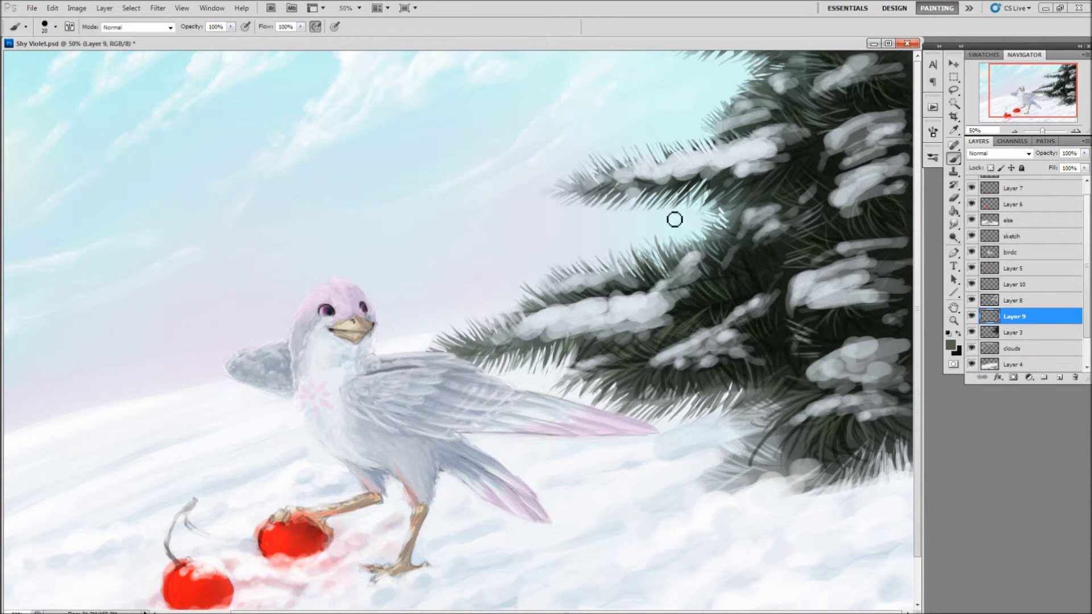
- On Layer 10, add dark needles along the branches and the lower-left bough
key("alt+bracketleft")
key("alt+bracketleft")
key("alt+bracketright")
key("alt+bracketright")
key("alt+bracketright")
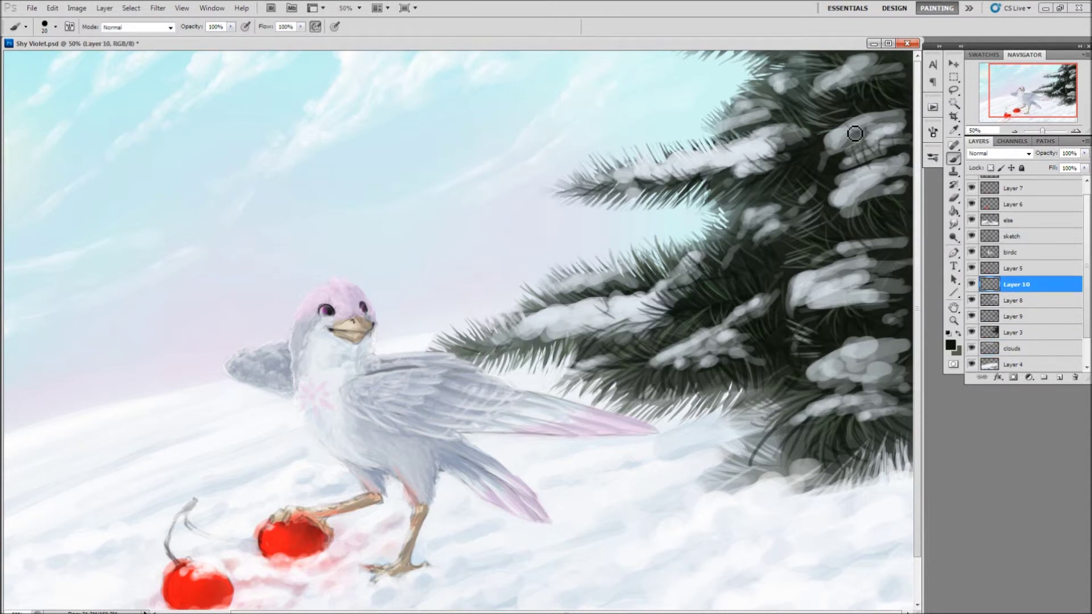
mouse_move(861, 337)
left_mouse_down()
mouse_move(861, 312)
mouse_move(808, 308)
mouse_move(817, 154)
mouse_move(899, 94)
left_mouse_up()
left_click_drag(888, 239, 797, 302)
left_click_drag(666, 316, 505, 357)
- Paint light grey snow along the tree's base on the else layer
left_click(539, 320, "alt")
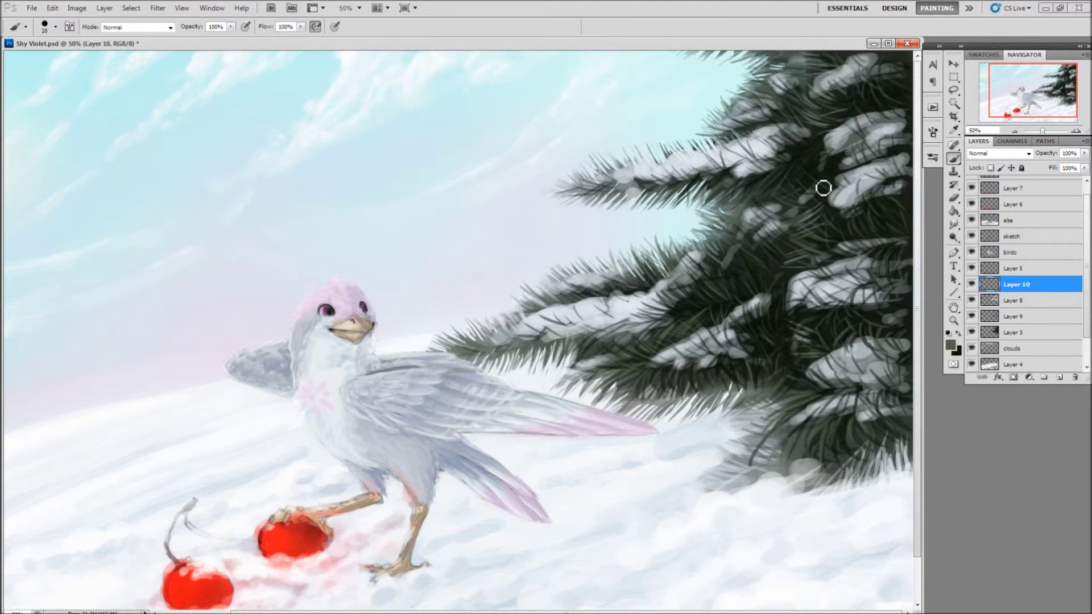
left_click(1014, 333)
left_click(1010, 220)
mouse_move(910, 449)
left_mouse_down()
mouse_move(700, 472)
mouse_move(762, 478)
mouse_move(778, 459)
mouse_move(919, 484)
left_mouse_up()
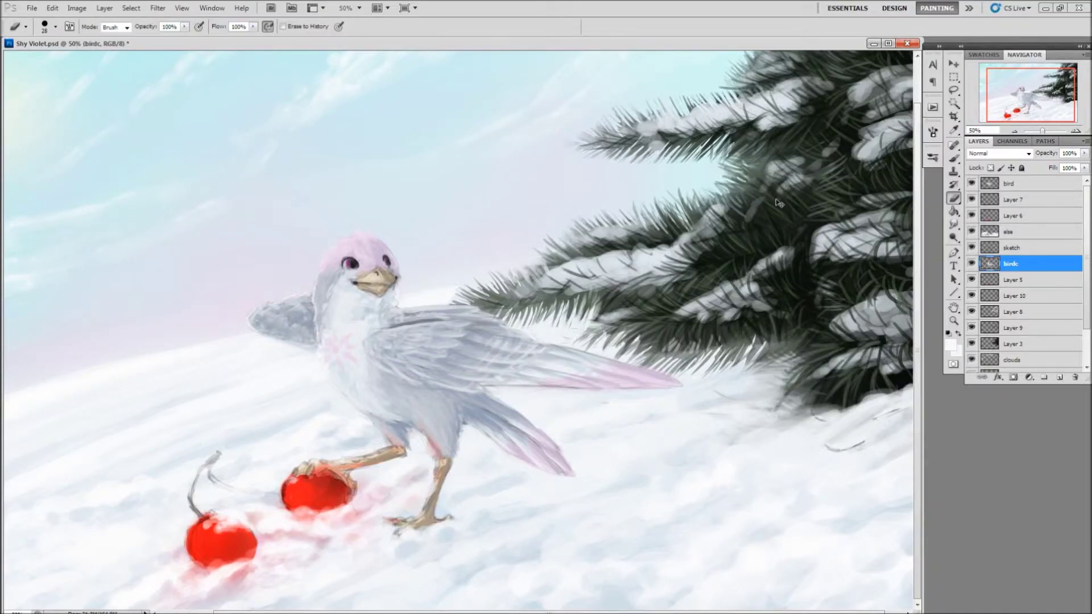
- Add a new top layer and draw a black curved stem for the cherries
key("b")
left_click(404, 280, "ctrl")
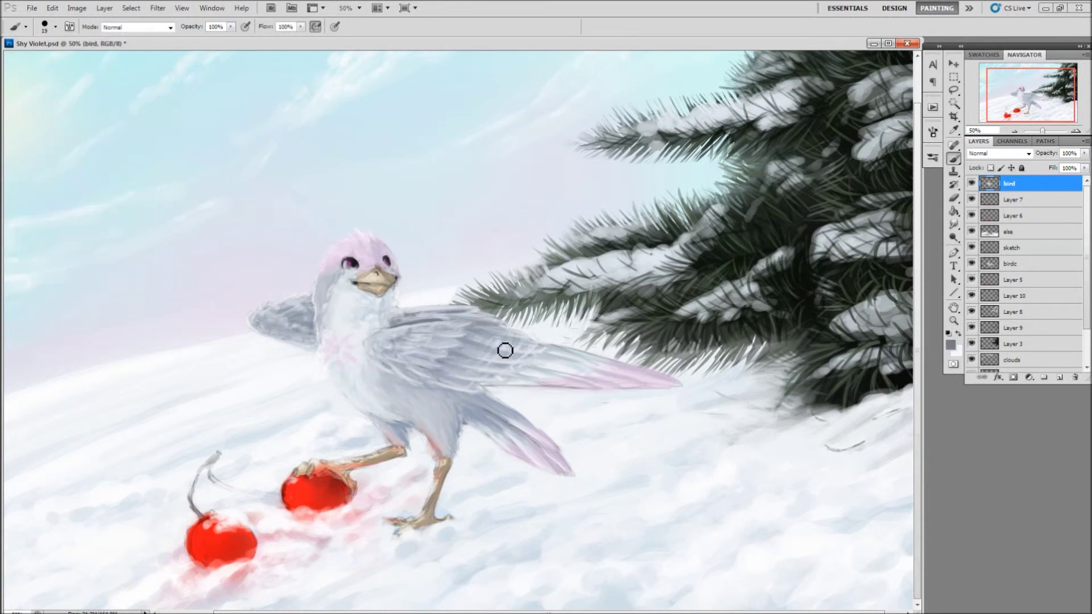
key("ctrl+shift+alt+n")
mouse_move(219, 453)
left_mouse_down()
mouse_move(279, 493)
mouse_move(191, 501)
left_mouse_up()
key("e")
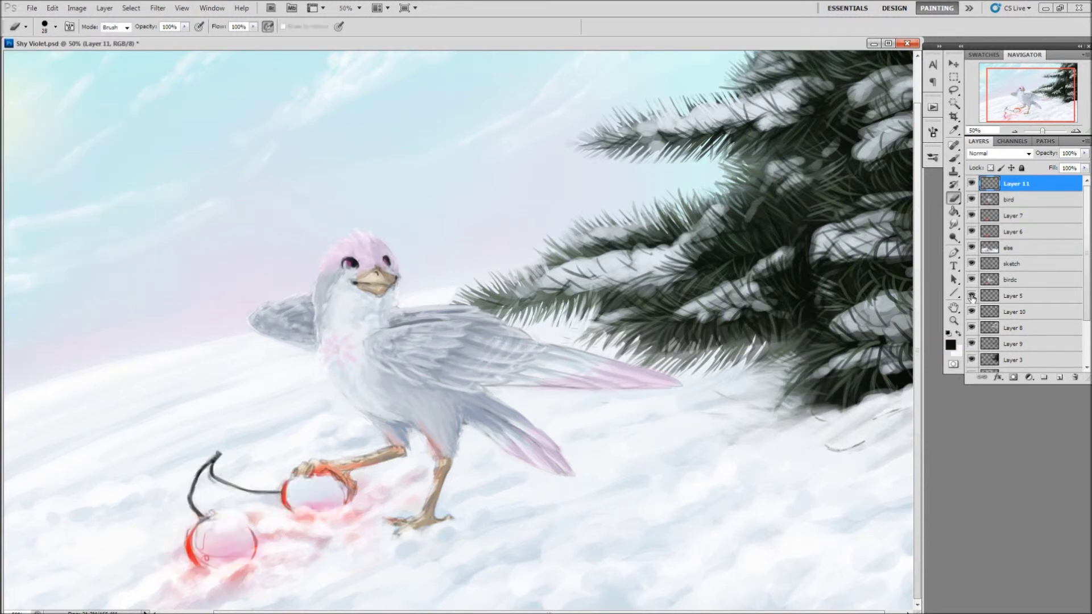
left_click(1013, 263)
- Zoom in on the cherries, hide the birdc layer, and centre the view at 66.7%
key("ctrl+plus")
key("alt+period")
left_click(972, 280)
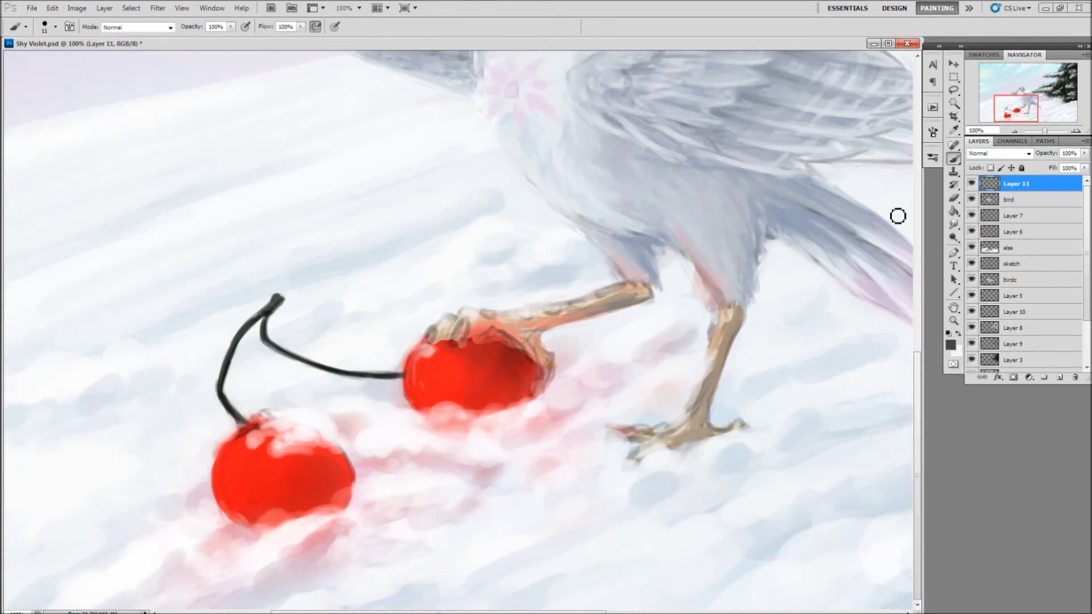
left_click_drag(721, 278, 897, 215)
key("b")
key("ctrl+minus")
- Touch up the bird's foot and leg with sampled beige at brush size 12
left_click(311, 506, "alt")
key("r")
key("b")
key("bracketleft")
key("bracketleft")
left_click(387, 530, "alt")
key("alt+bracketleft")
left_click_drag(567, 492, 621, 451)
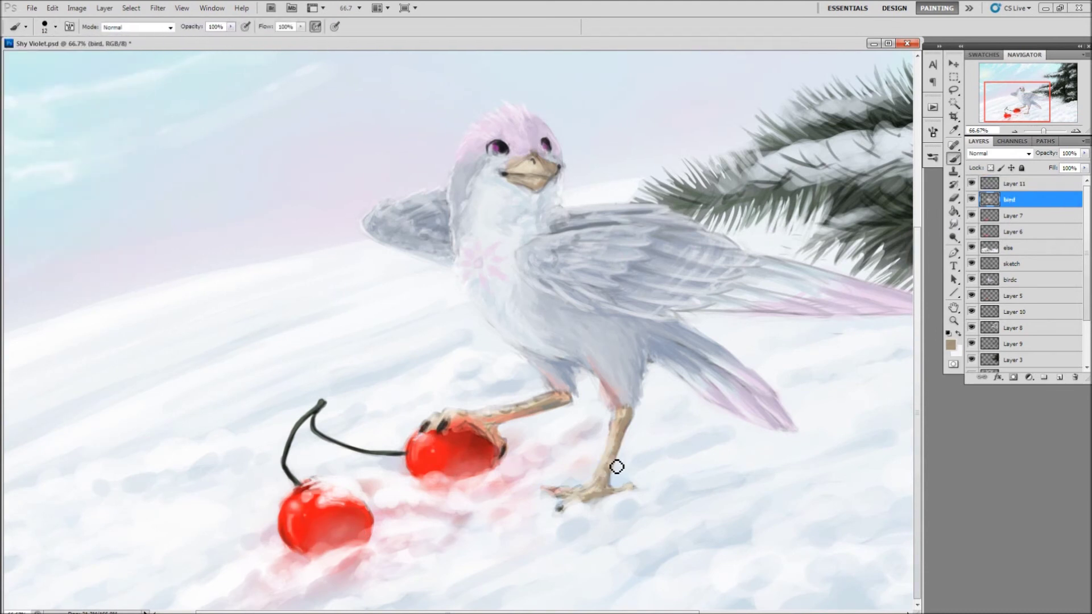
- Retouch the clawed cherry with dark red and salmon strokes, then pick near-white for the toes
left_click(490, 441, "alt")
left_click_drag(456, 433, 498, 455)
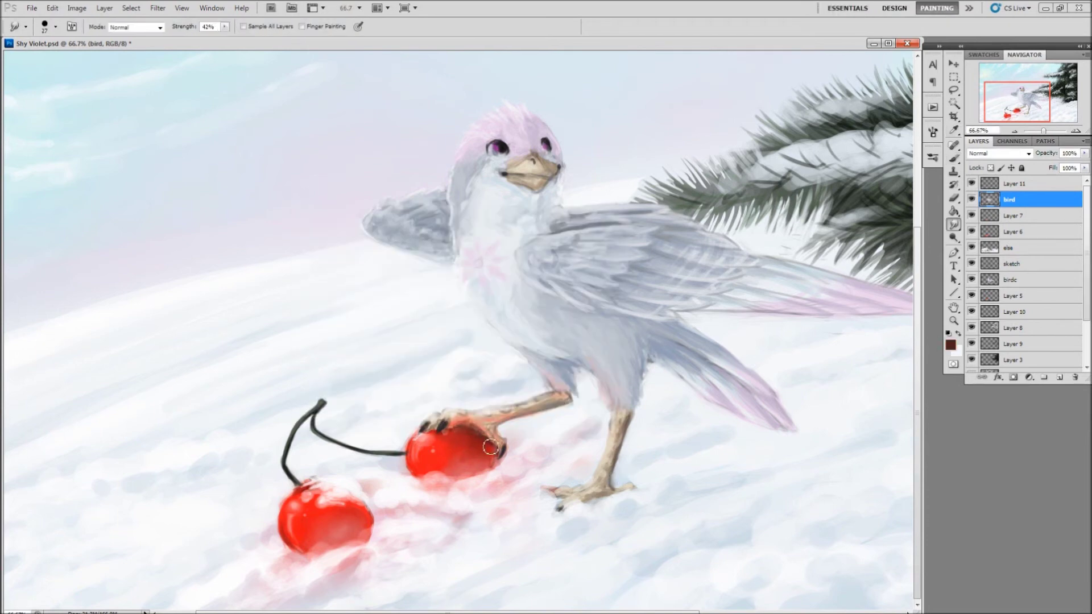
left_click(456, 424, "alt")
mouse_move(476, 398)
left_mouse_down()
mouse_move(504, 449)
mouse_move(472, 424)
left_mouse_up()
left_click(578, 402, "alt")
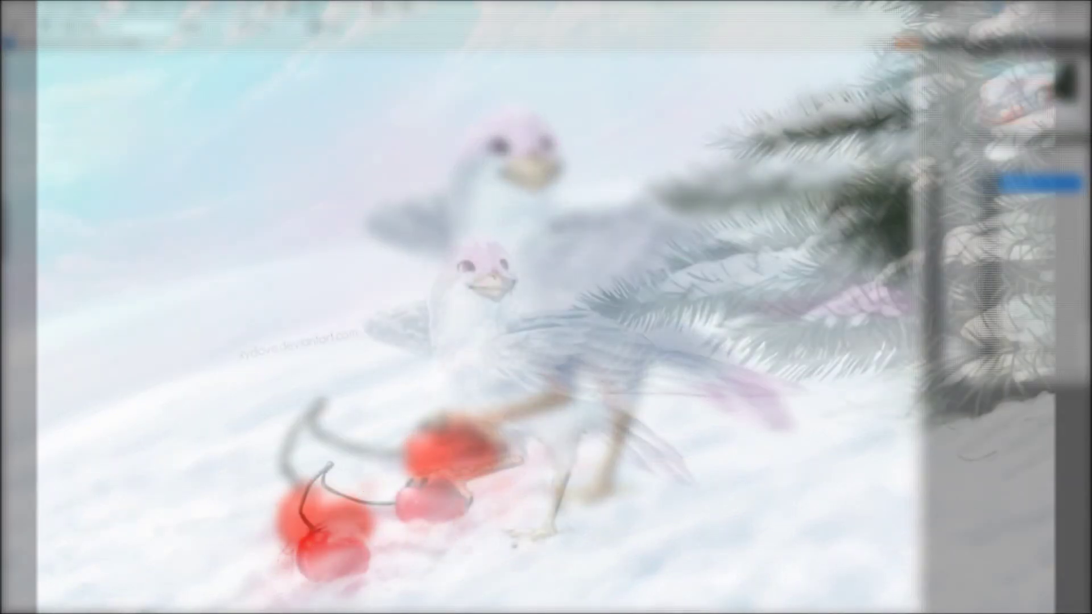